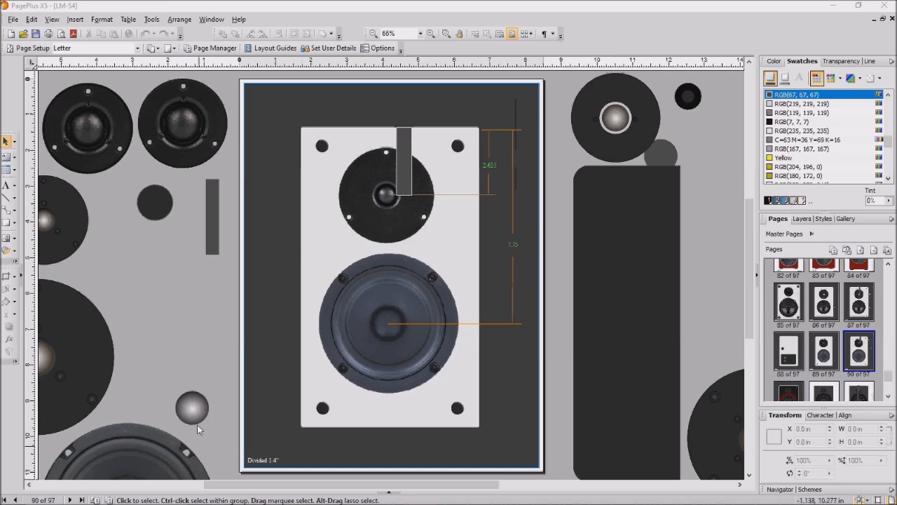
- Draw a dark Quick Rectangle over the speaker panel and convert it with Instant 3D
left_click(15, 223)
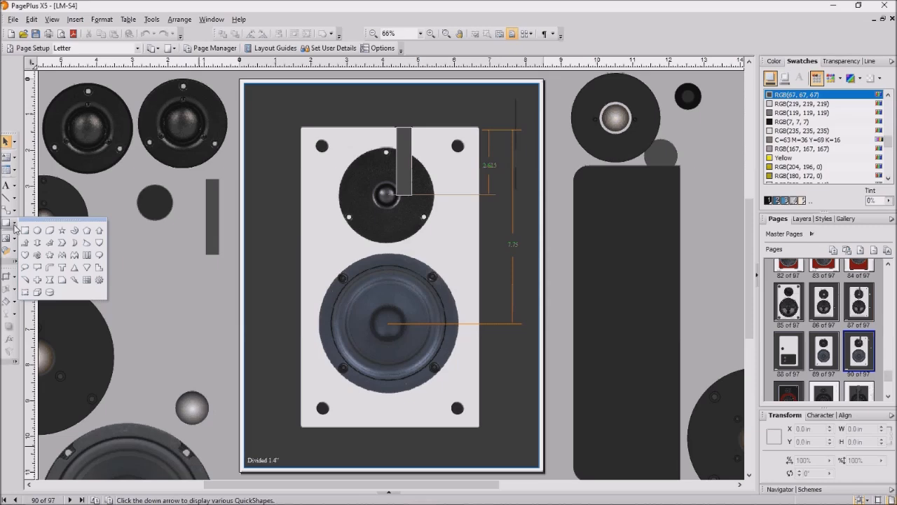
left_click(25, 225)
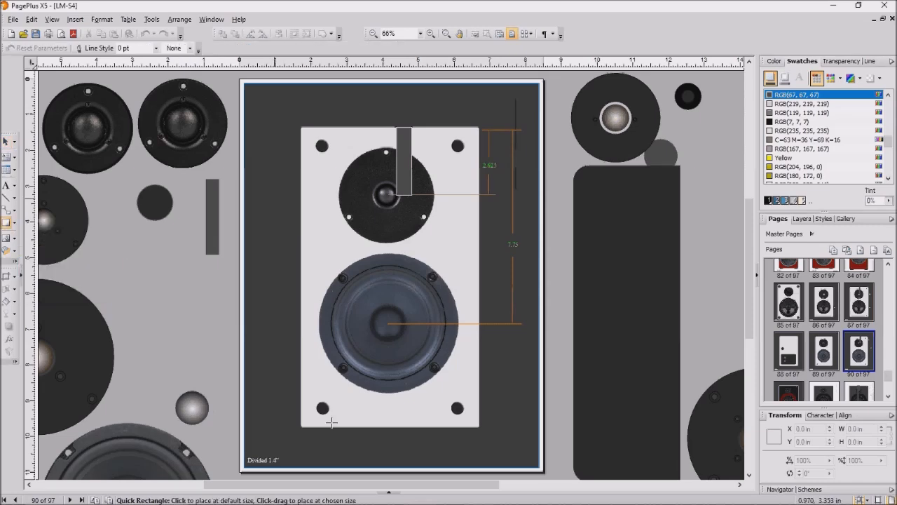
left_click_drag(332, 421, 394, 392)
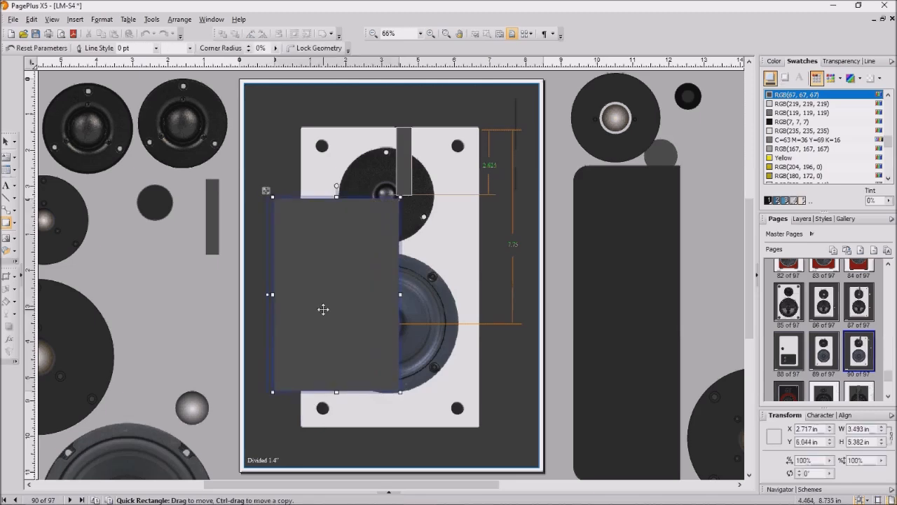
right_click(323, 308)
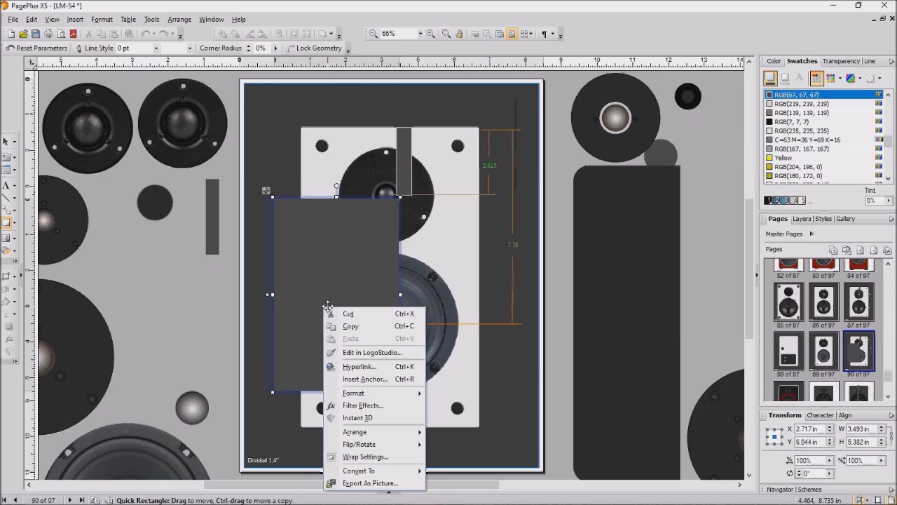
left_click(361, 417)
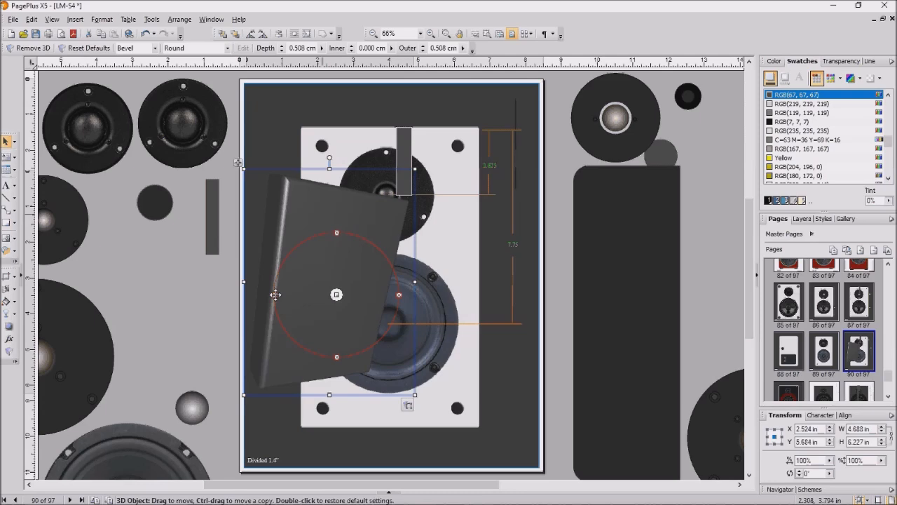
- Move and tilt the 3D block across the woofer, then delete it
left_click_drag(340, 233, 351, 251)
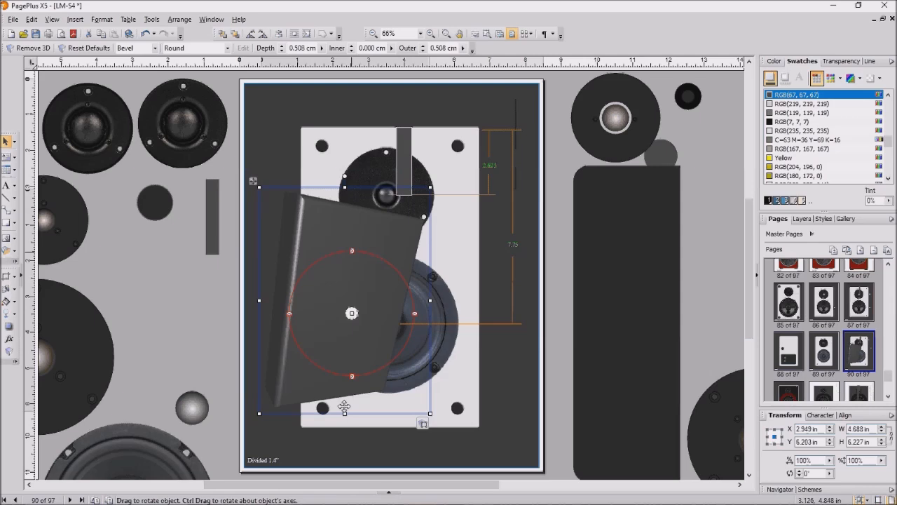
left_click(415, 313)
left_click_drag(413, 320, 421, 289)
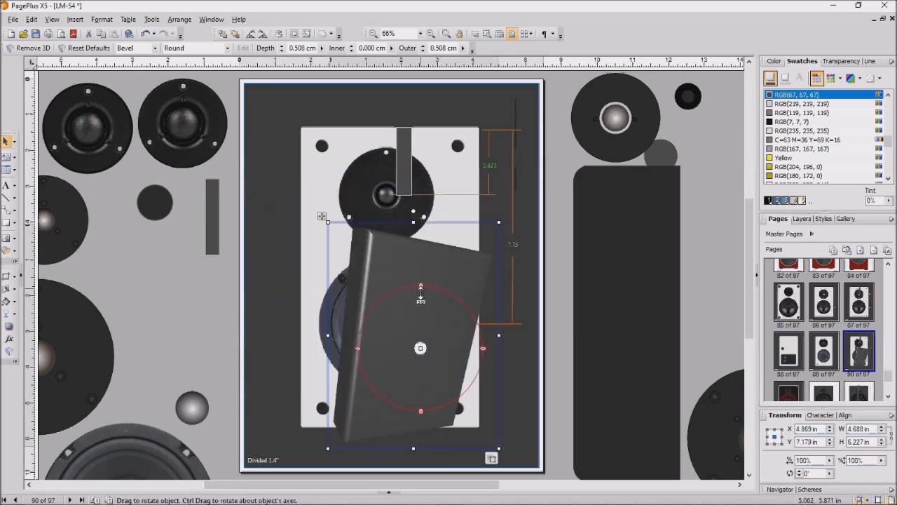
left_click_drag(421, 294, 421, 340)
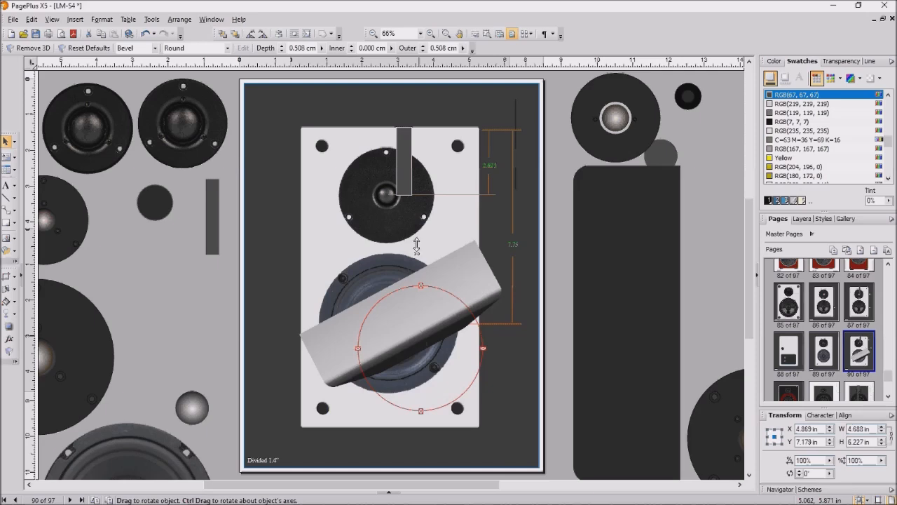
left_click_drag(416, 245, 396, 303)
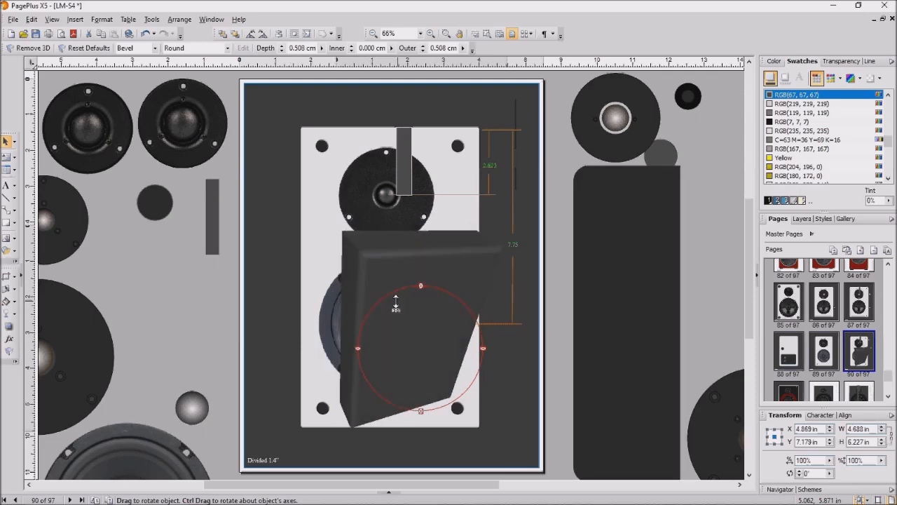
left_click_drag(352, 247, 386, 267)
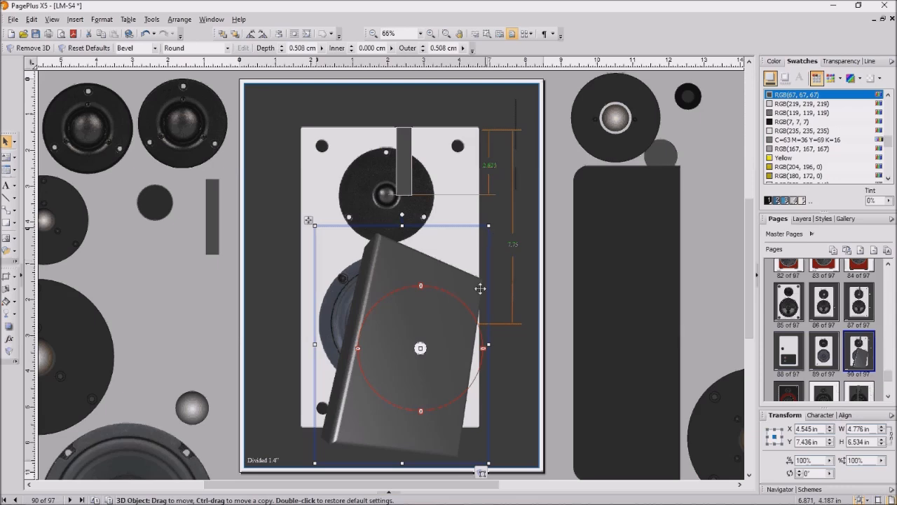
key("Delete")
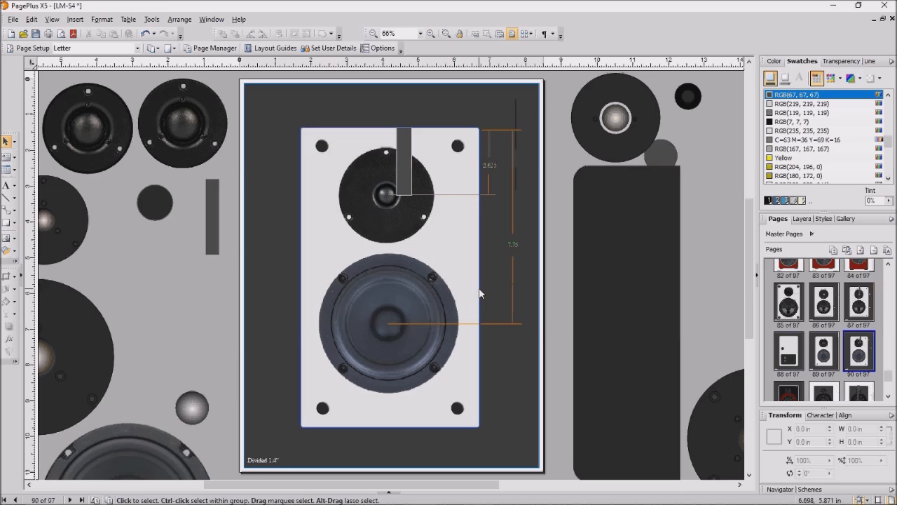
- Raise the tweeter slightly and move the woofer group up on the light baffle
left_click(281, 101)
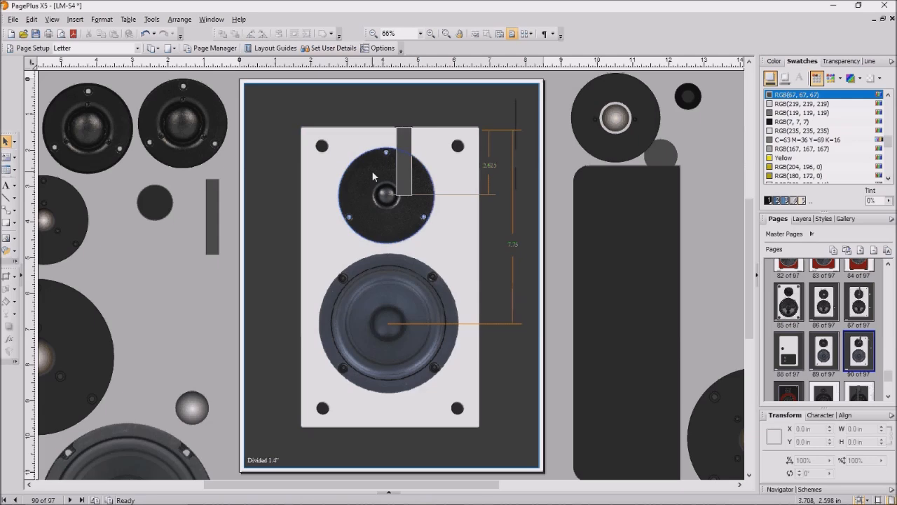
left_click(371, 171)
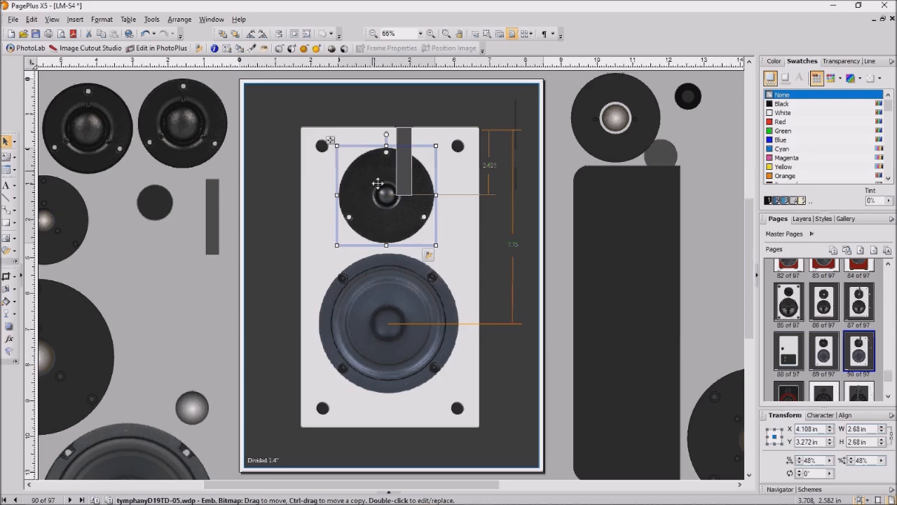
left_click_drag(377, 183, 373, 175)
left_click(388, 266)
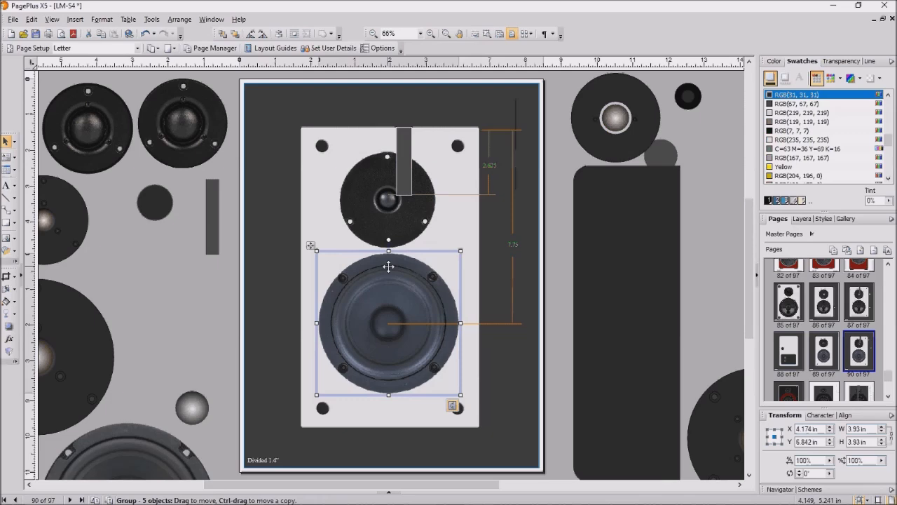
left_click_drag(388, 266, 388, 276)
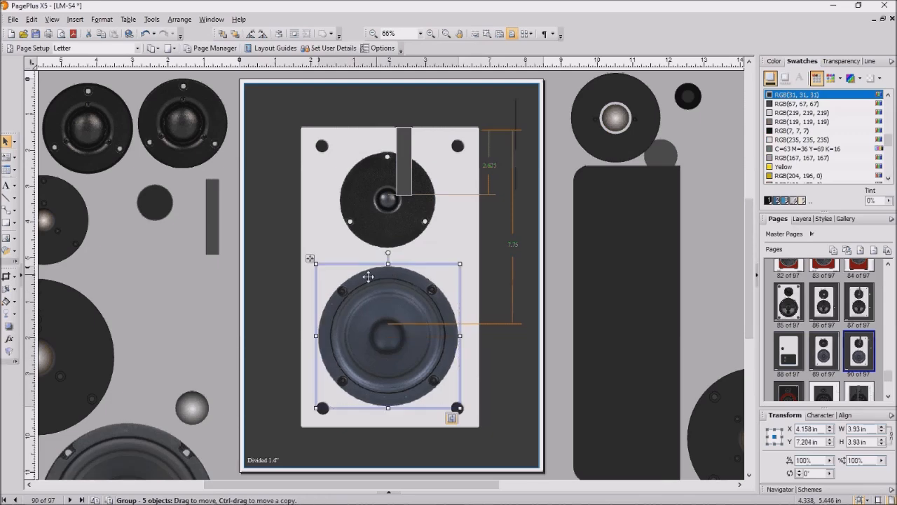
left_click(382, 219)
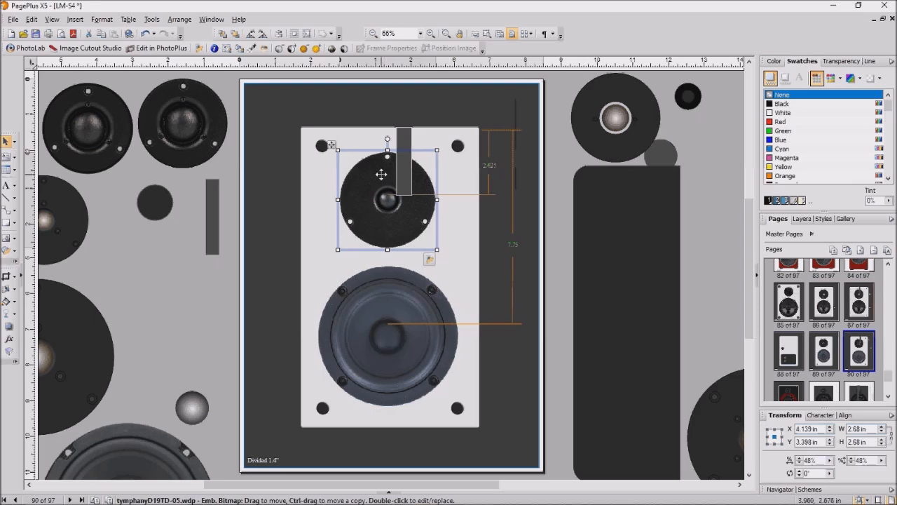
left_click_drag(381, 174, 381, 168)
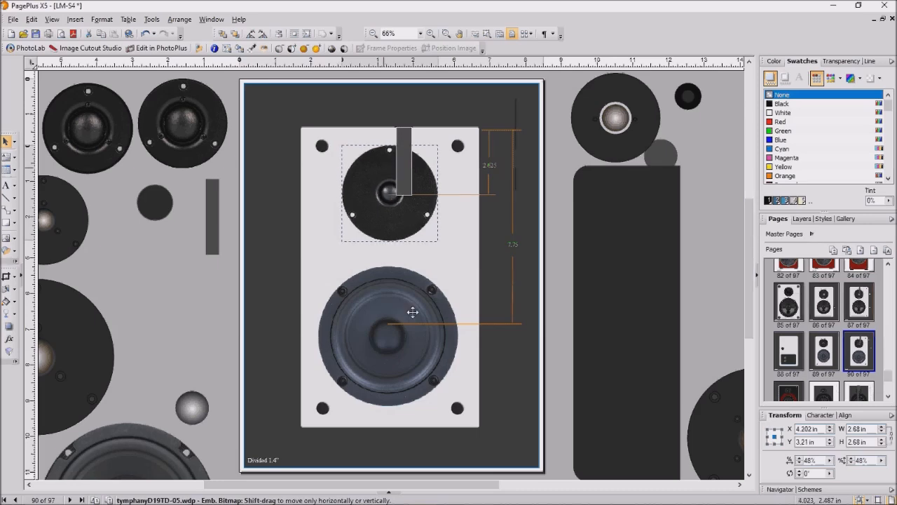
left_click(410, 295)
left_click_drag(409, 292, 402, 273)
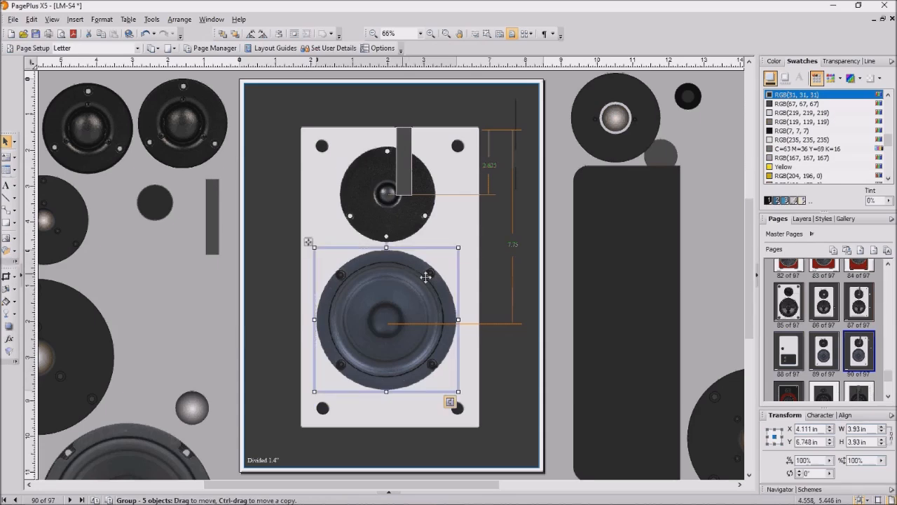
right_click(401, 291)
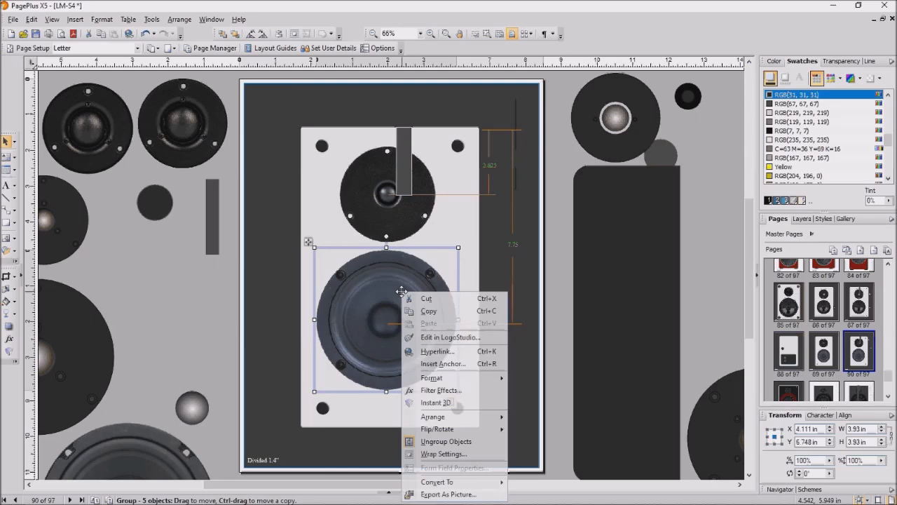
- Center the woofer group horizontally relative to the page, placing it at X 4.25 in
mouse_move(440, 419)
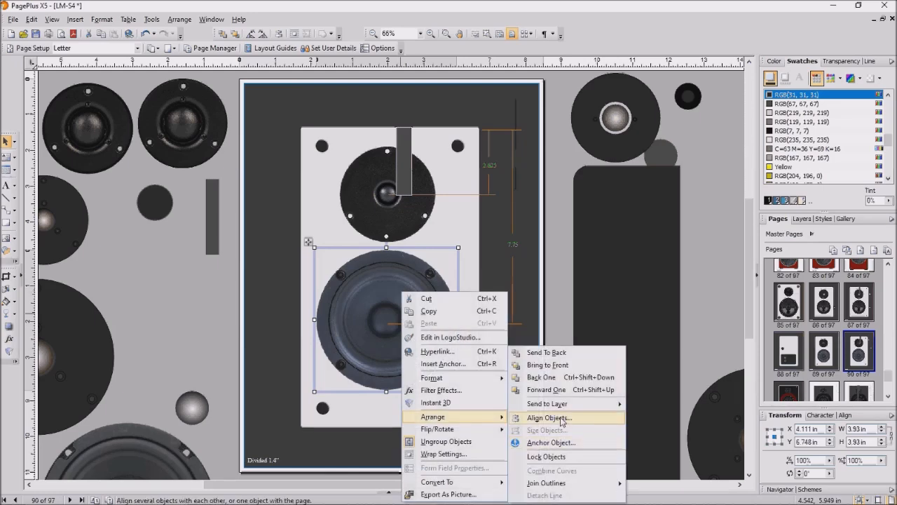
left_click(561, 419)
left_click(436, 256)
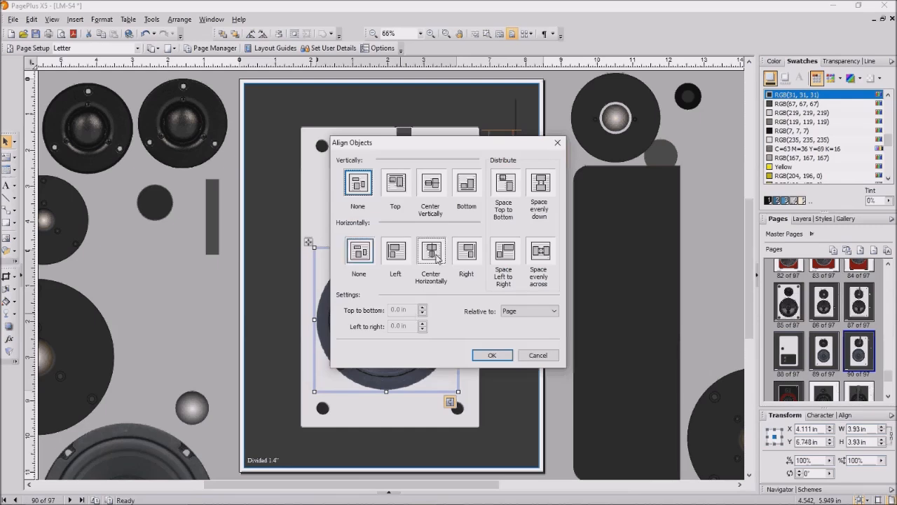
left_click(494, 354)
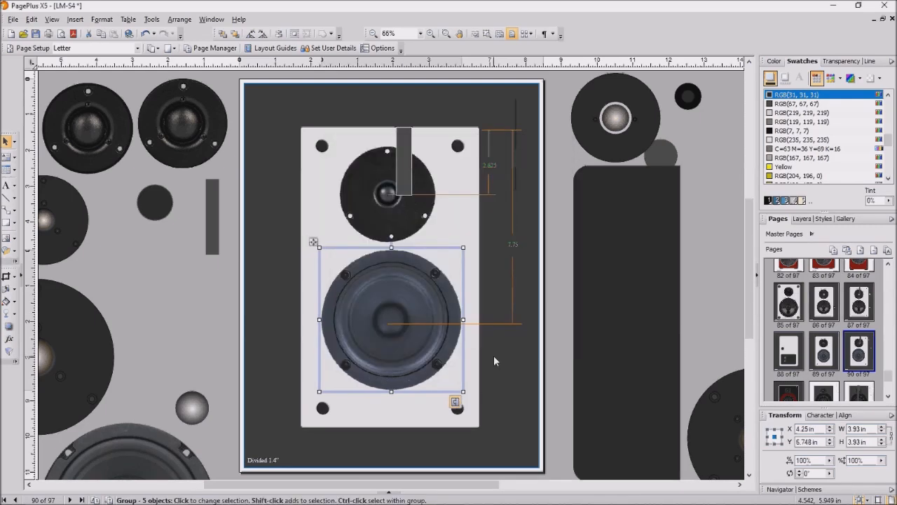
right_click(304, 336)
left_click(313, 376)
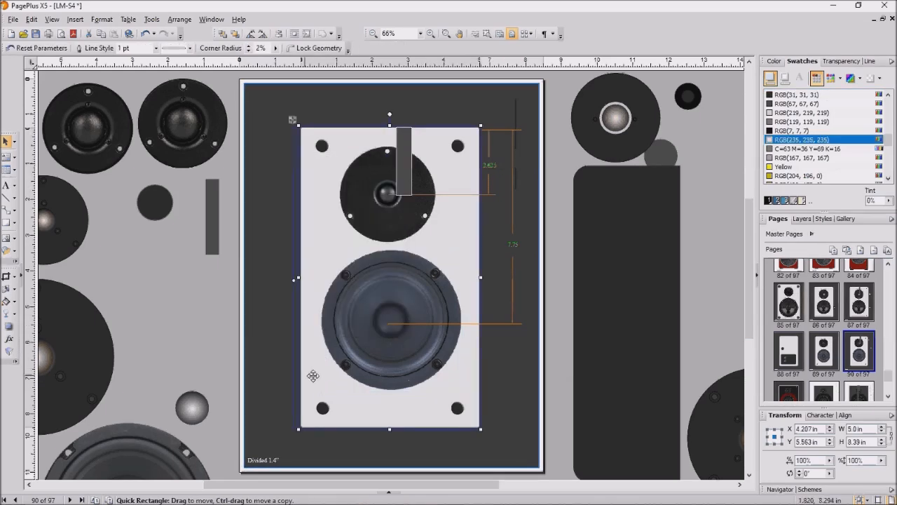
- Center the light 5.0 × 8.39 in panel horizontally on the page at X 4.25 in
right_click(312, 375)
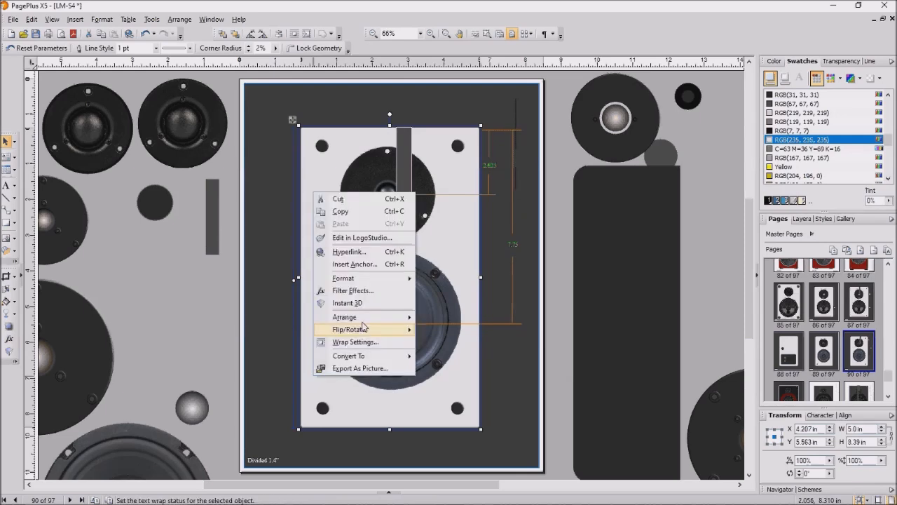
mouse_move(367, 316)
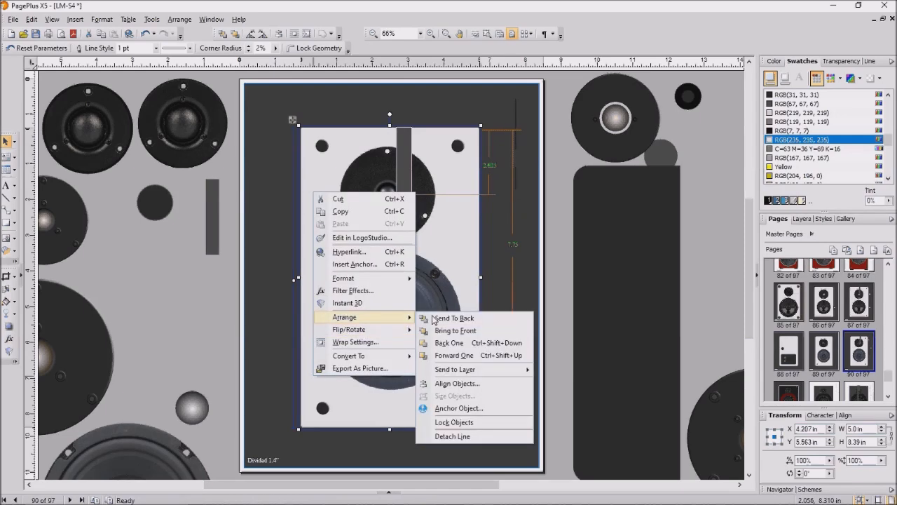
left_click(484, 389)
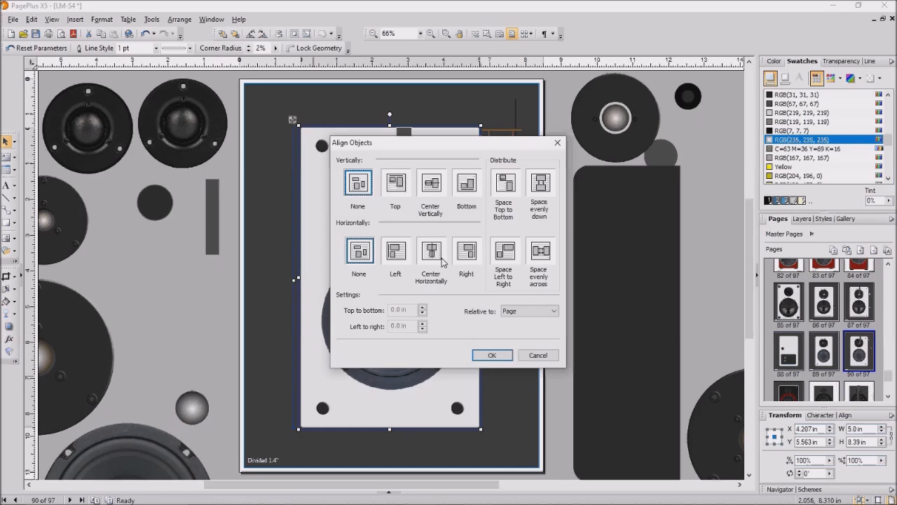
left_click(431, 253)
left_click(489, 356)
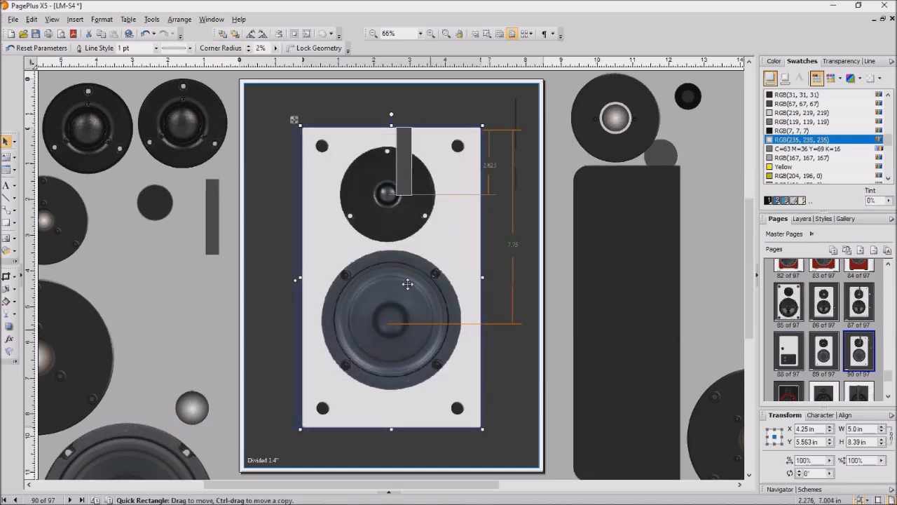
- Center the tweeter parts horizontally on the baffle with Align Objects
right_click(363, 174)
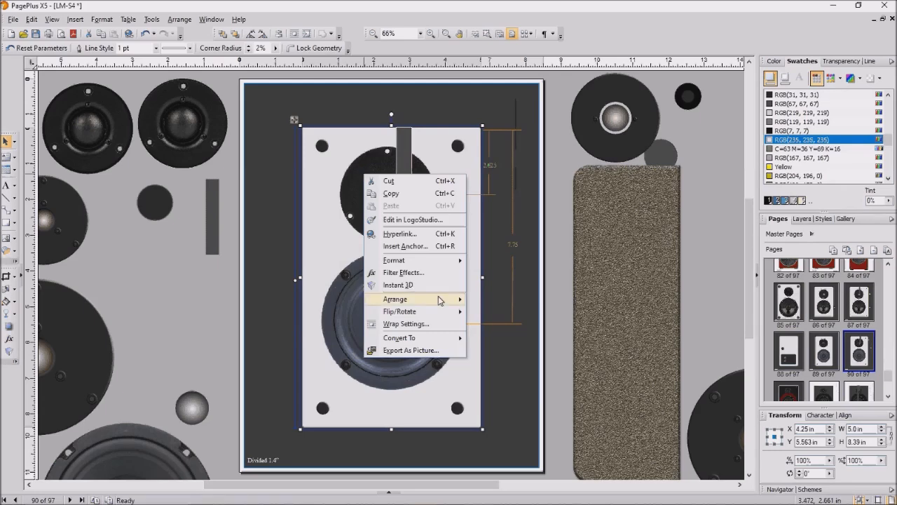
mouse_move(440, 300)
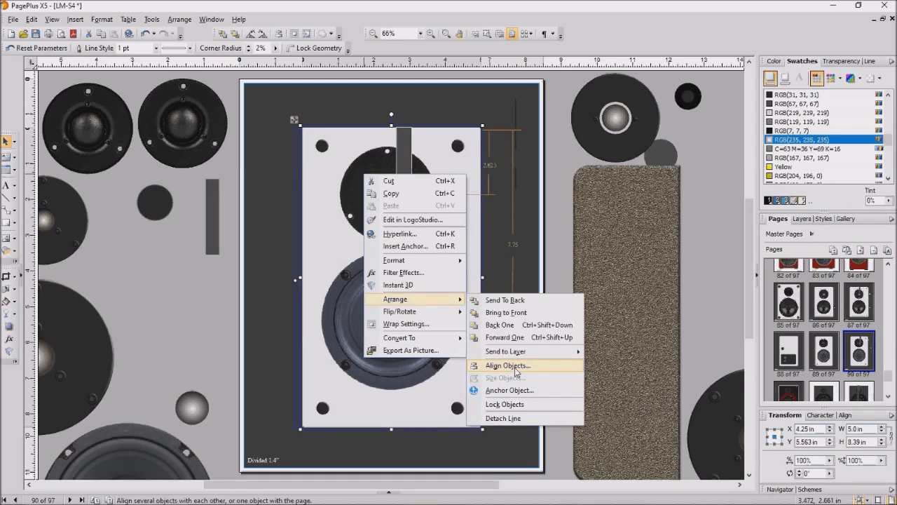
left_click(510, 366)
left_click(429, 255)
left_click(492, 355)
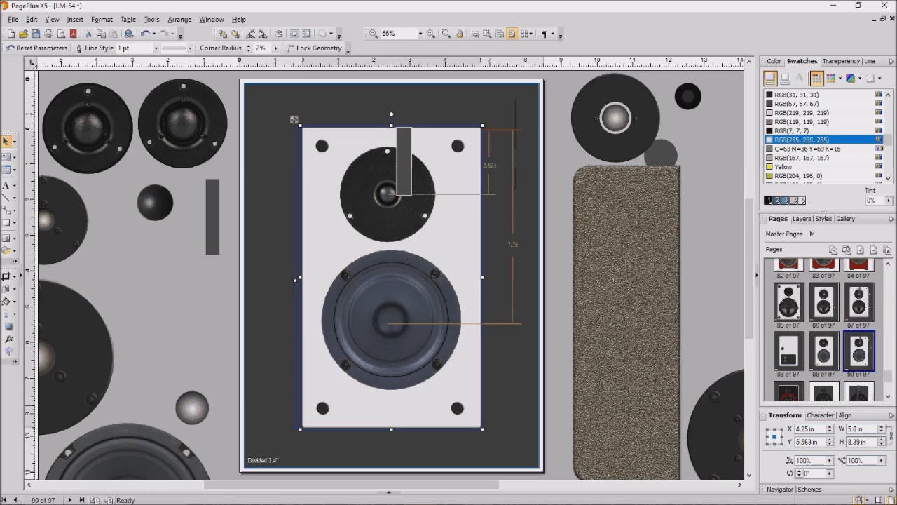
- Move the large dark driver up beside the page, to X -2.97 in, Y 6.605 in
mouse_move(871, 498)
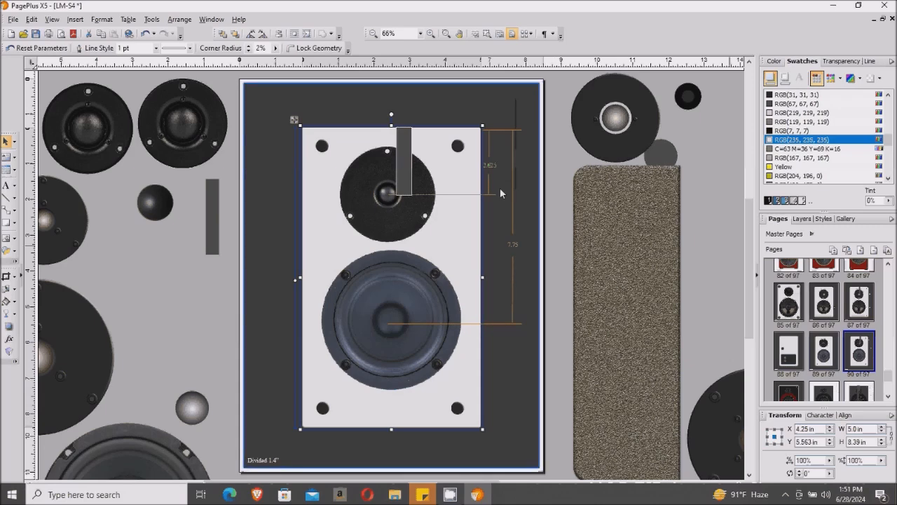
left_click(65, 333)
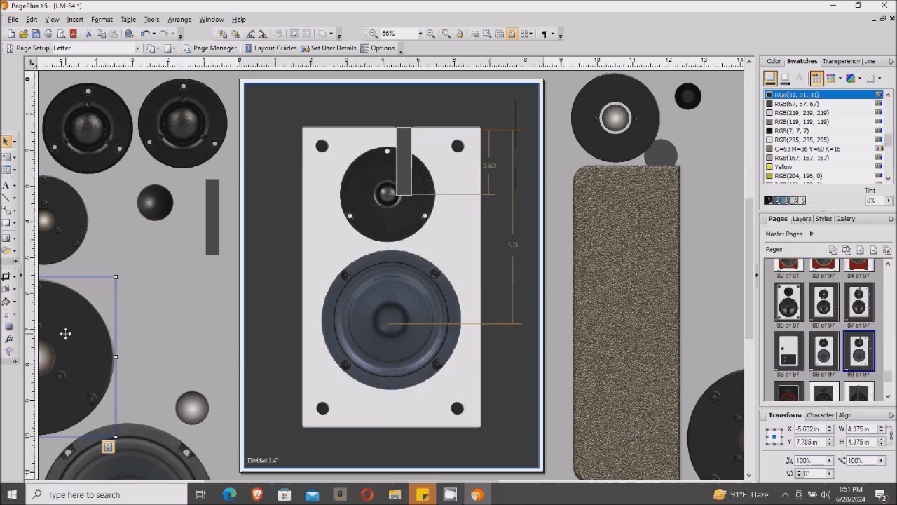
left_click_drag(65, 334, 177, 271)
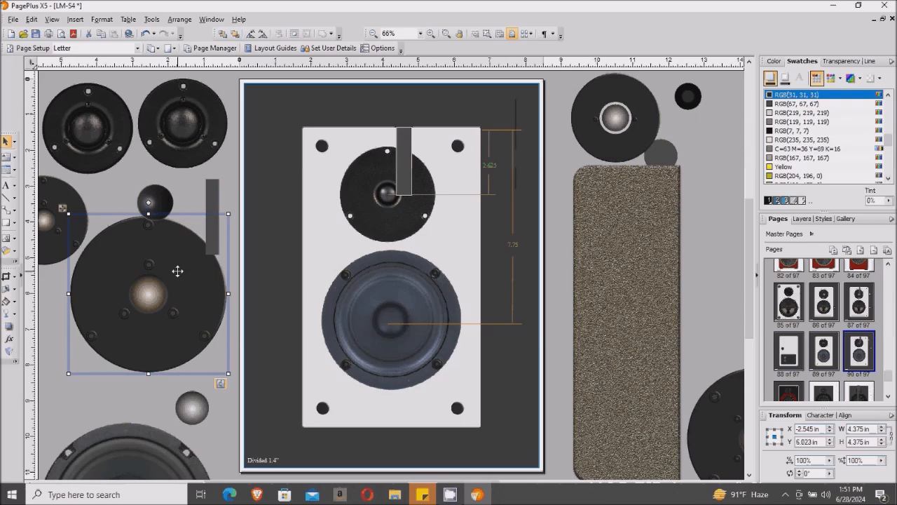
left_click_drag(170, 255, 181, 309)
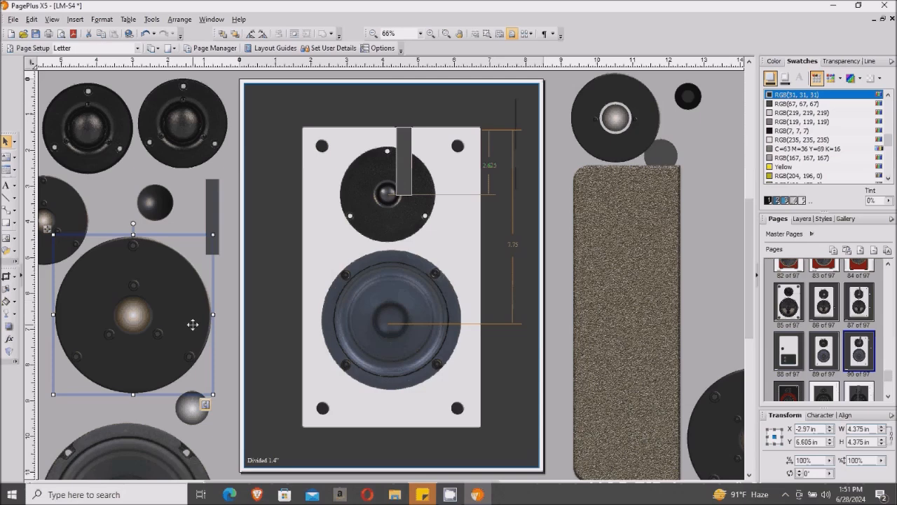
- Set the driver's width to 3.3 in and move it onto the page beside the tweeter
left_click_drag(193, 325, 195, 314)
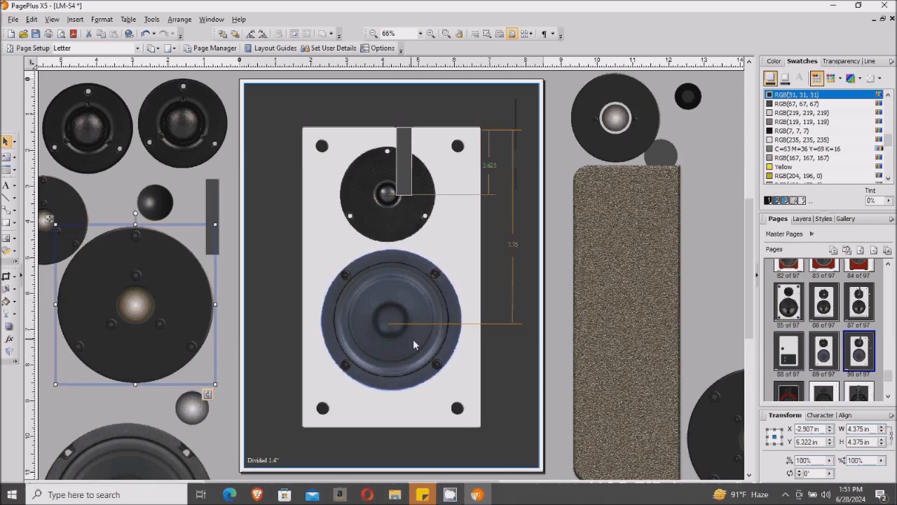
left_click(873, 431)
type("3.3")
key("Return")
left_click(190, 284)
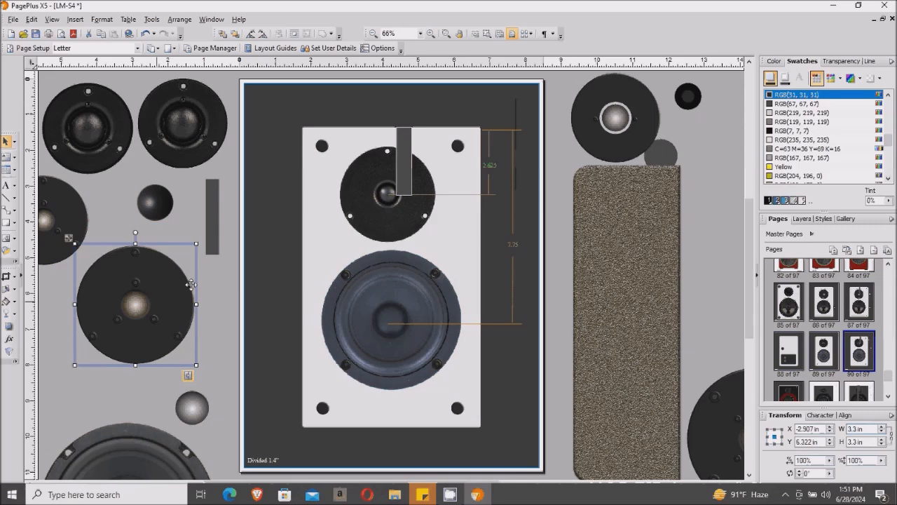
left_click_drag(191, 285, 310, 234)
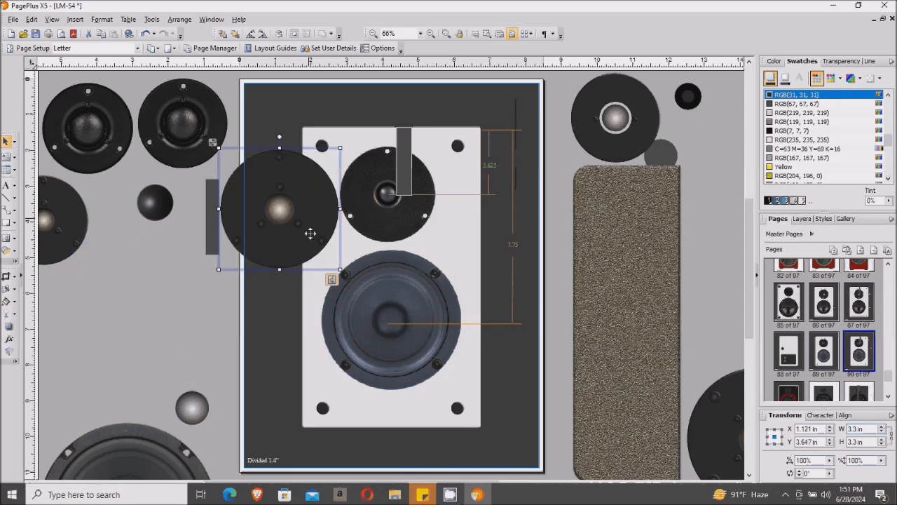
- Resize the driver to 2.9 × 2.9 in and place it over the tweeter position
left_click(869, 429)
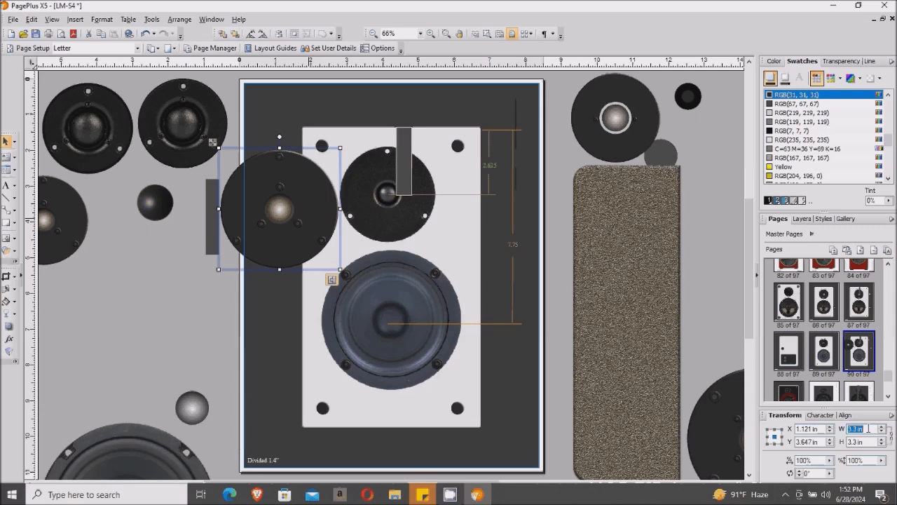
key("BackSpace")
type("9")
key("Return")
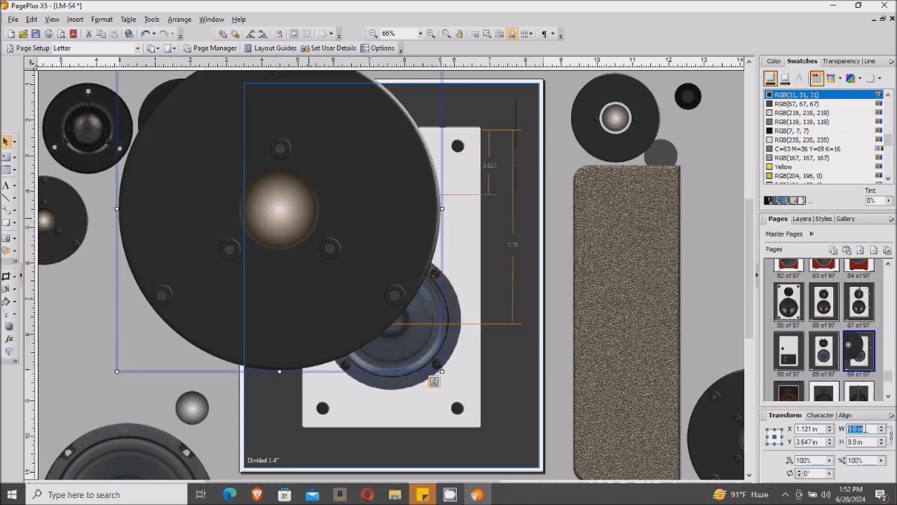
left_click(869, 428)
key("ctrl+a")
type("292.")
key("Return")
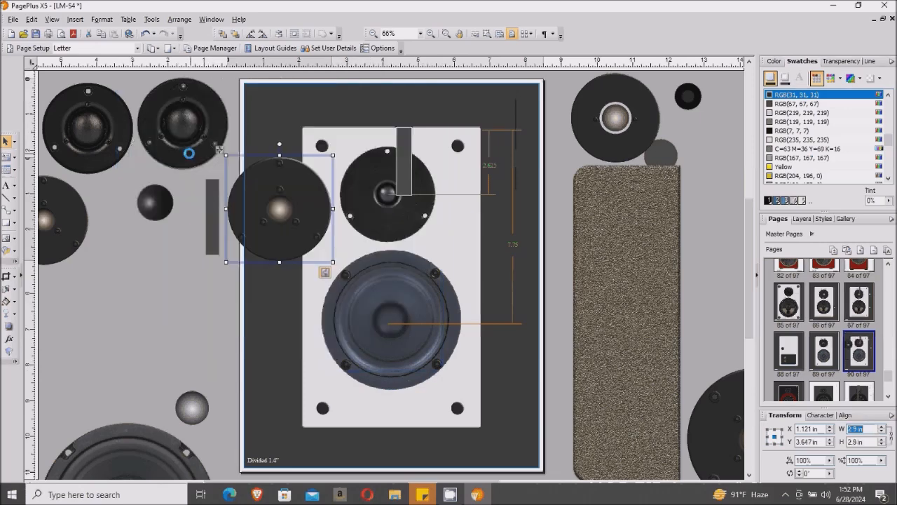
left_click(281, 185)
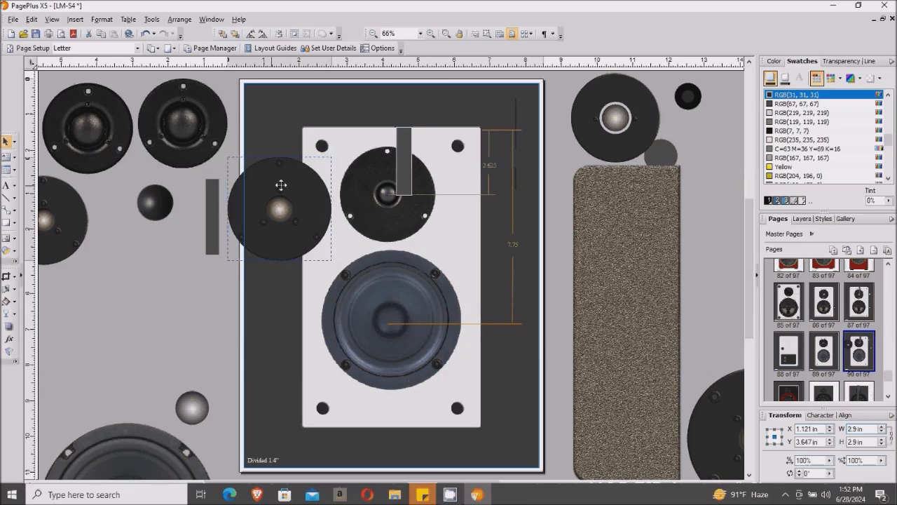
left_click_drag(281, 186, 360, 166)
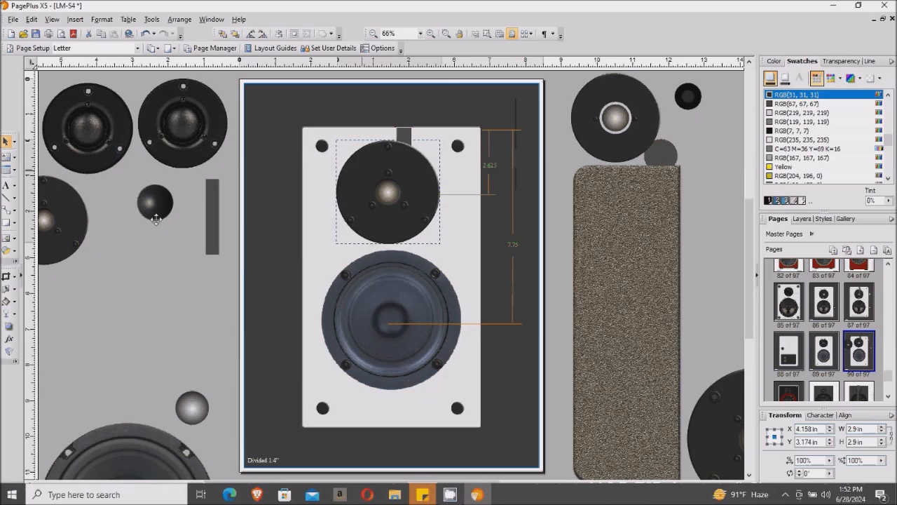
- Return the 2.9 in driver to the pasteboard, keeping the original 2.68 in tweeter on the baffle
left_click_drag(156, 220, 156, 220)
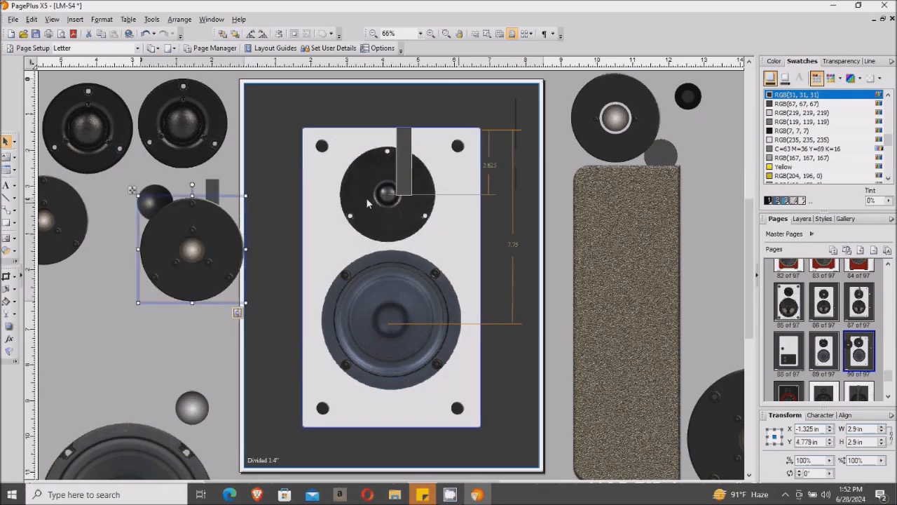
left_click(367, 203)
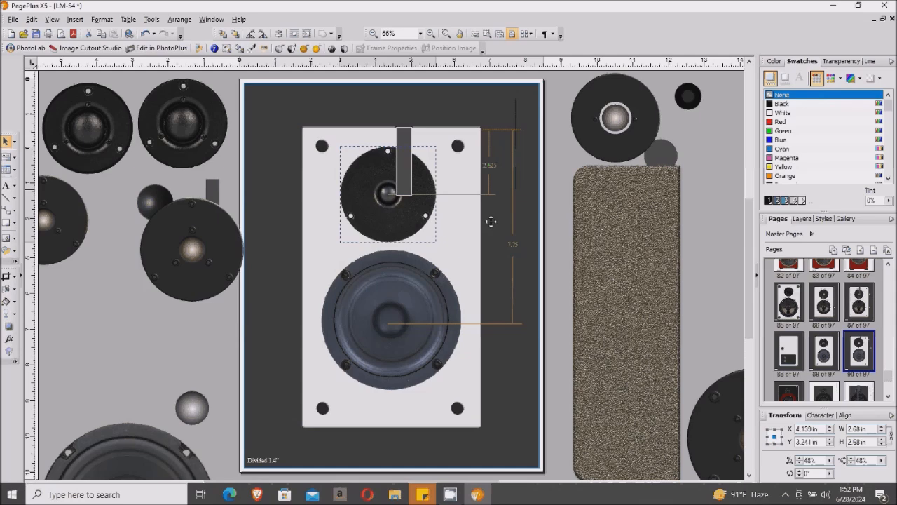
left_click_drag(491, 222, 637, 258)
left_click(179, 247)
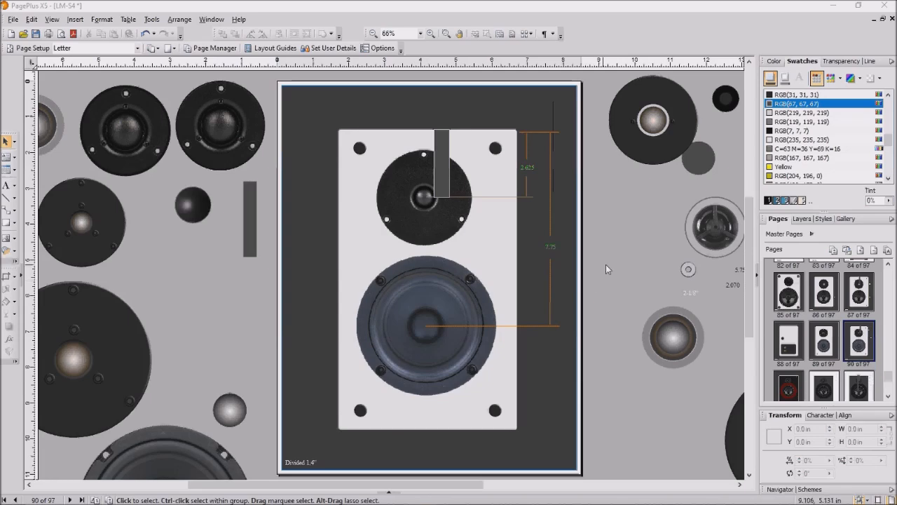
- On page 88, move the upper gold binding post level with the lower one
left_click(790, 343)
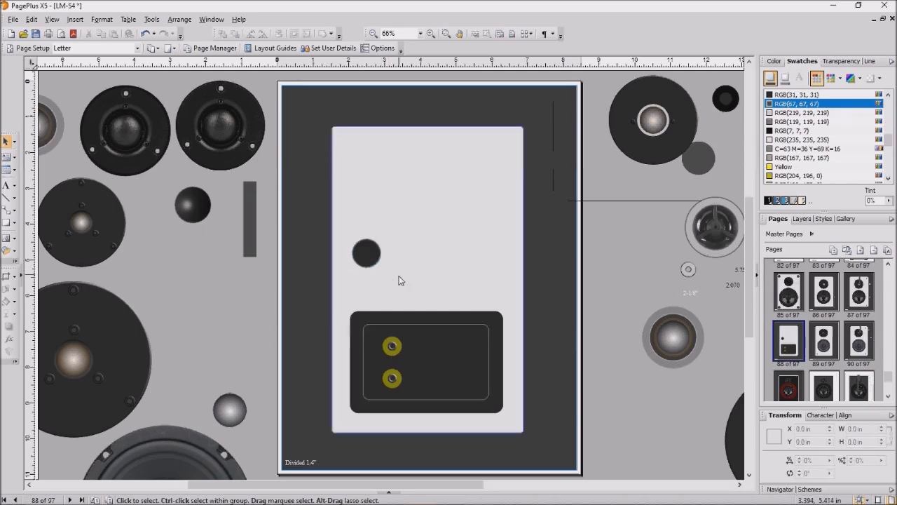
left_click(398, 353)
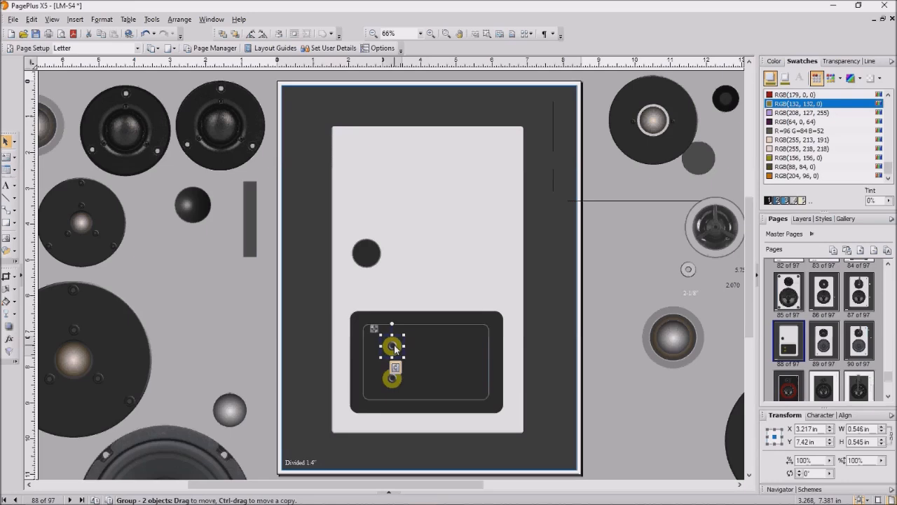
left_click_drag(392, 346, 457, 376)
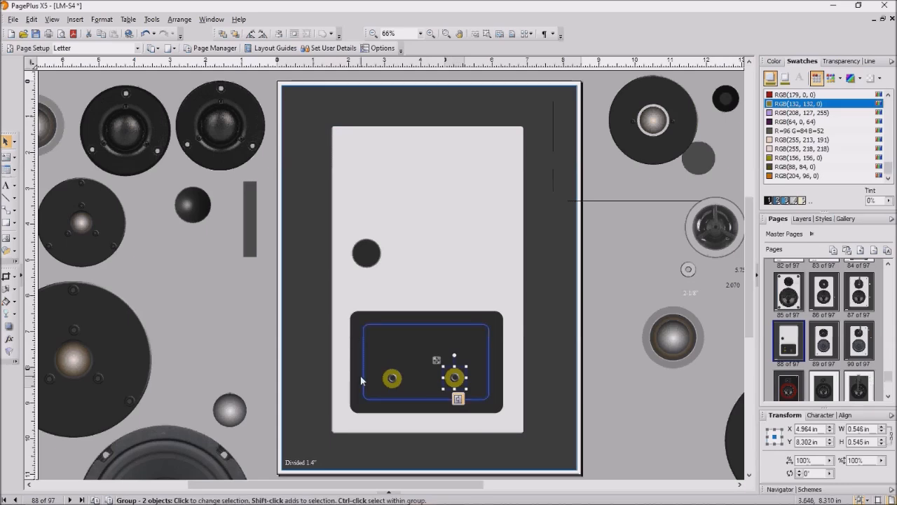
- Line up the left and right binding posts side by side, left post at X 3.595 in
left_click(393, 377)
left_click_drag(392, 378, 403, 358)
left_click(454, 379)
left_click_drag(455, 379, 409, 363)
left_click(404, 358)
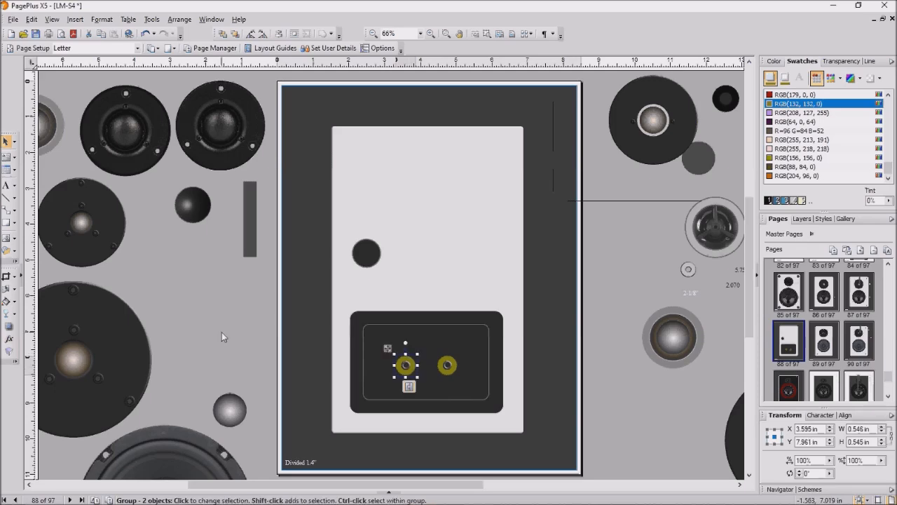
left_click(250, 339)
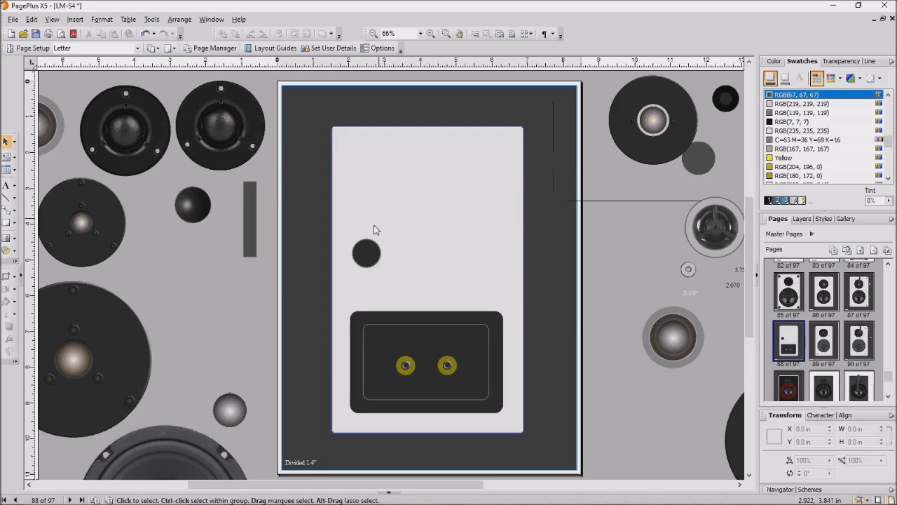
- Reposition the small dark circle lower and left, just above the dark terminal plate, then deselect
left_click(368, 253)
left_click_drag(368, 253, 424, 178)
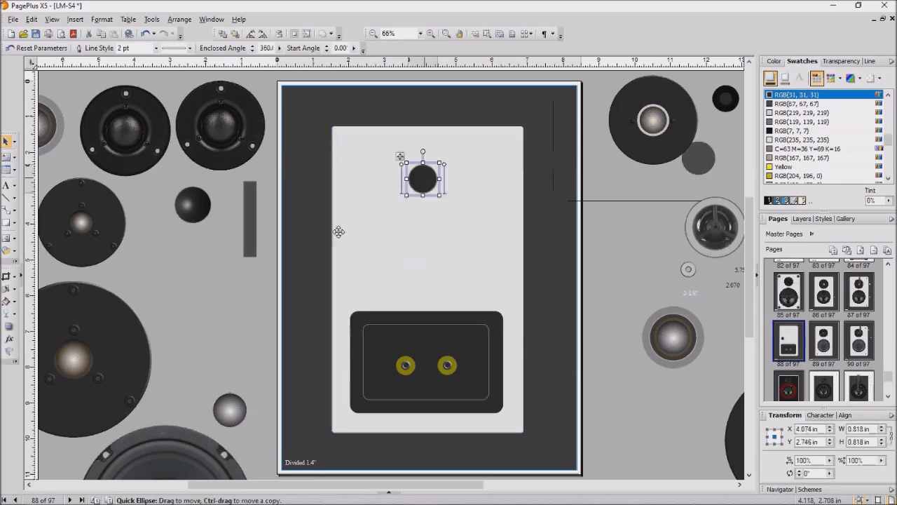
left_click(235, 317)
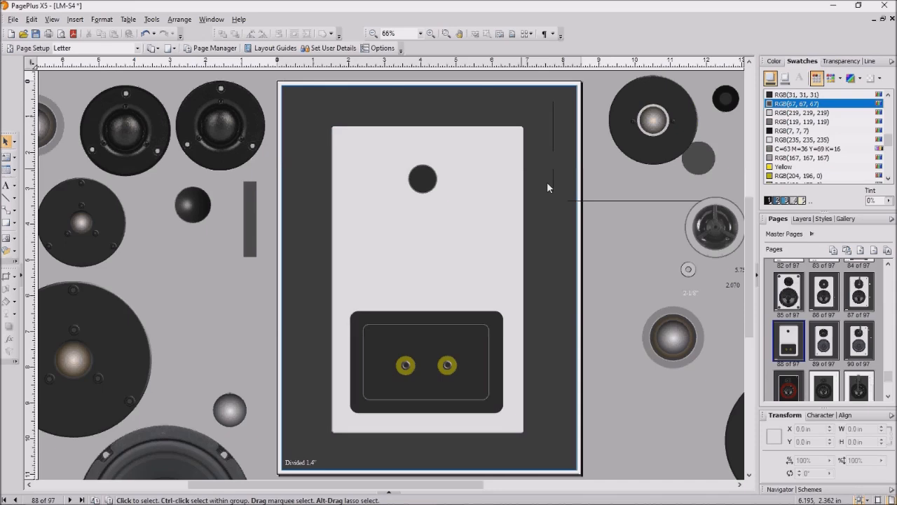
left_click(423, 176)
left_click_drag(423, 176, 363, 265)
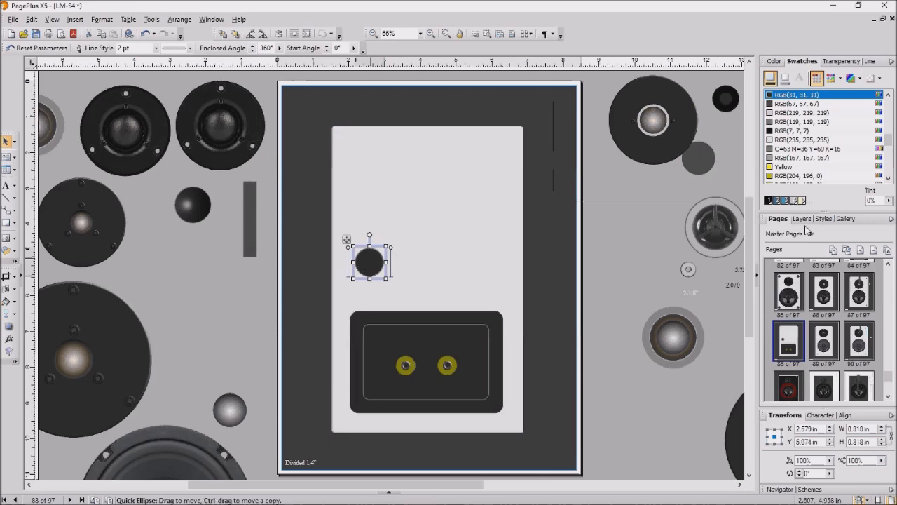
key("Escape")
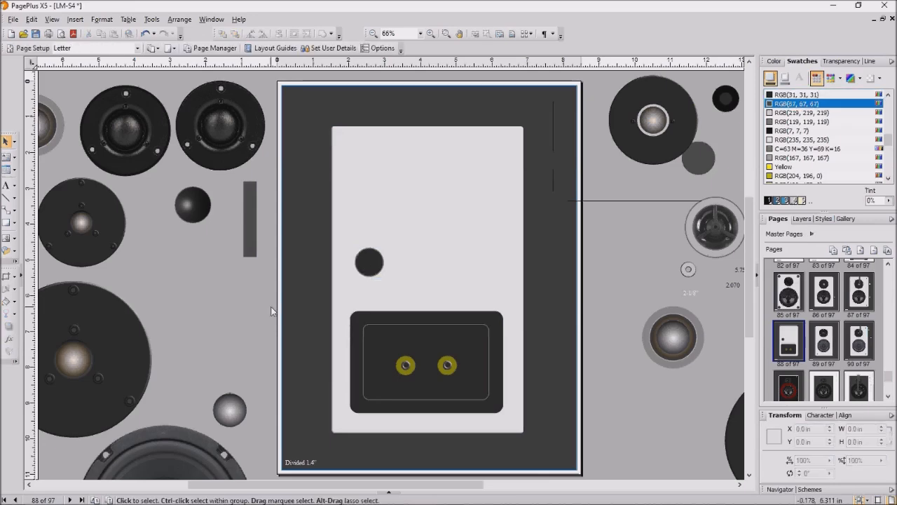
left_click_drag(257, 294, 566, 430)
key("Escape")
- Try rotating the terminal plate a quarter turn and to about -34°, undoing both
left_click(412, 315)
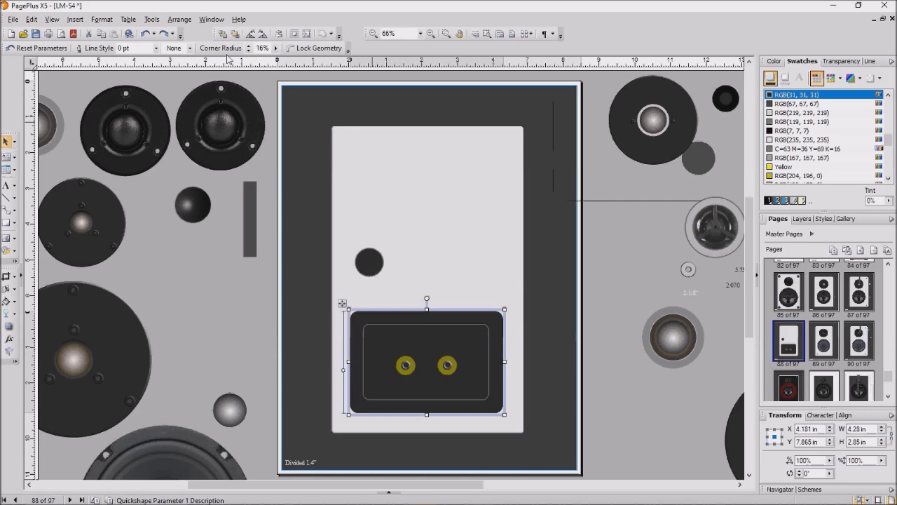
left_click(263, 35)
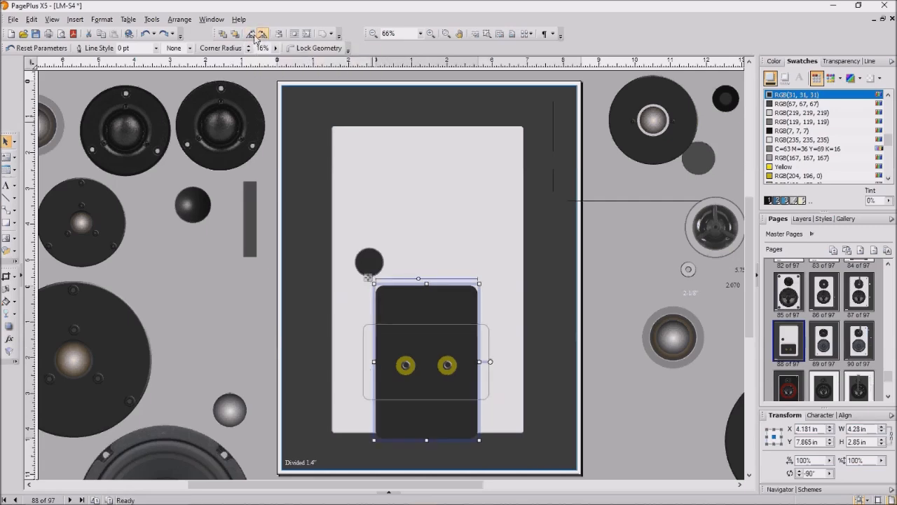
left_click(145, 33)
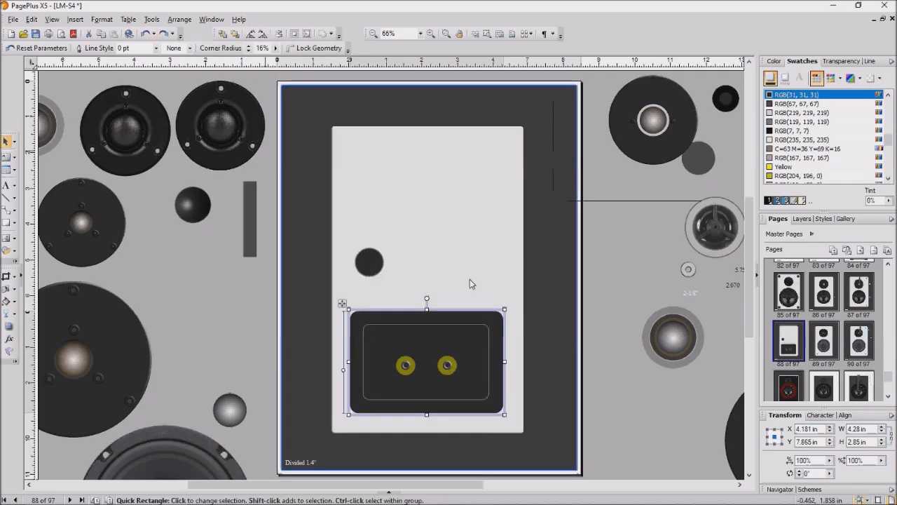
left_click_drag(510, 306, 519, 357)
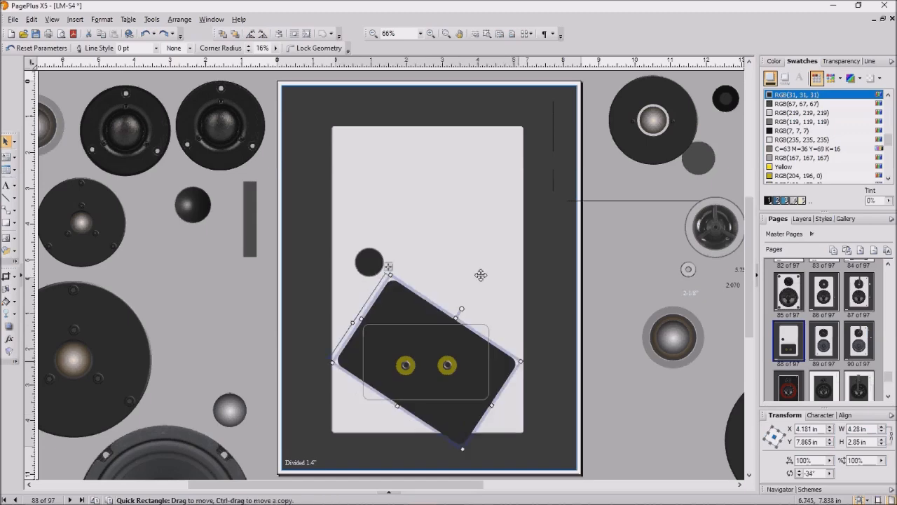
left_click(146, 33)
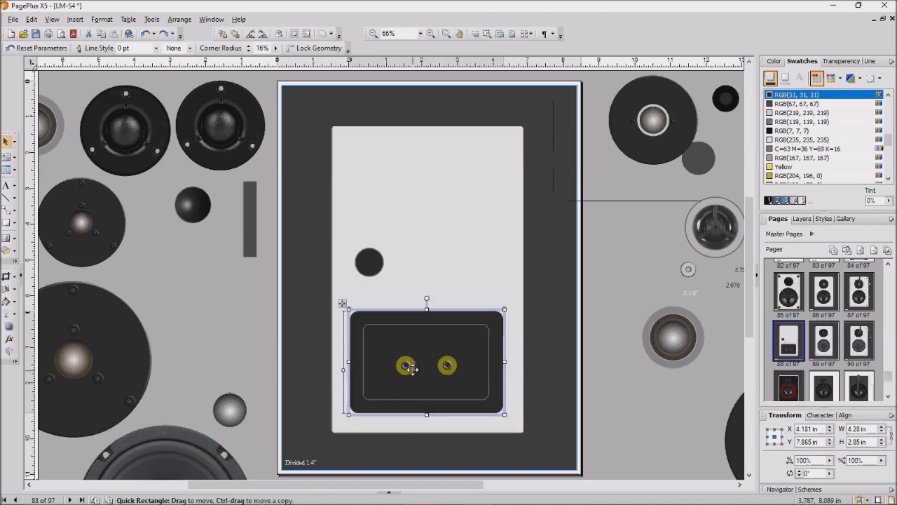
- Group the terminal plate with both gold posts and rotate the group upright to -90°
left_click_drag(257, 292, 572, 432)
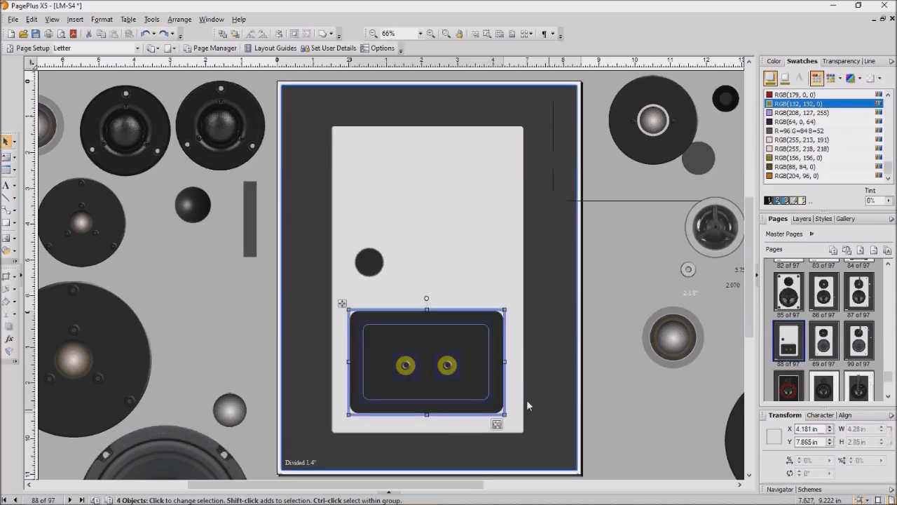
left_click(496, 425)
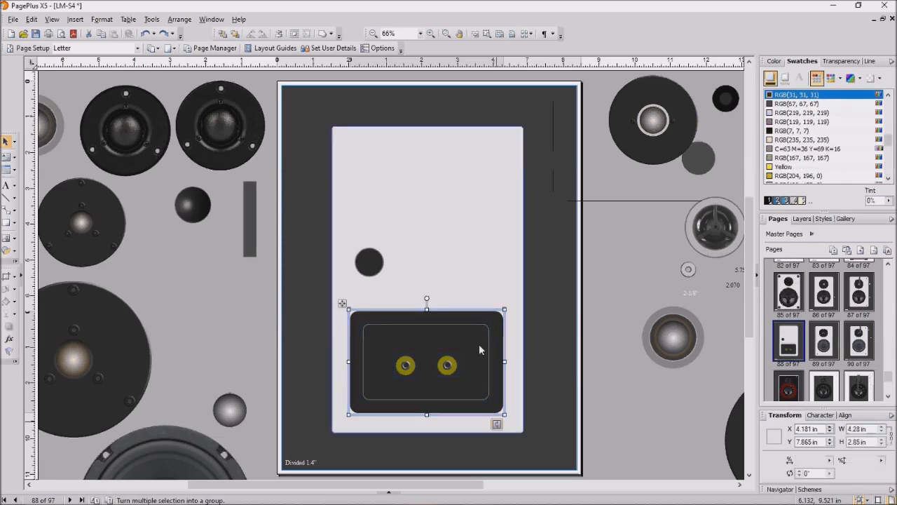
left_click(262, 36)
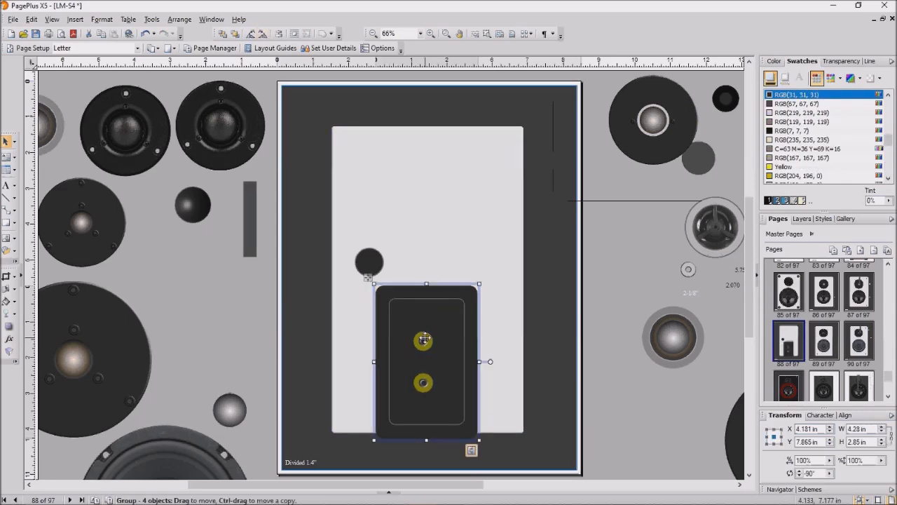
- Reposition the upright plate group and raise the small dark circle to Y 3.469 in above it
left_click_drag(424, 339, 425, 316)
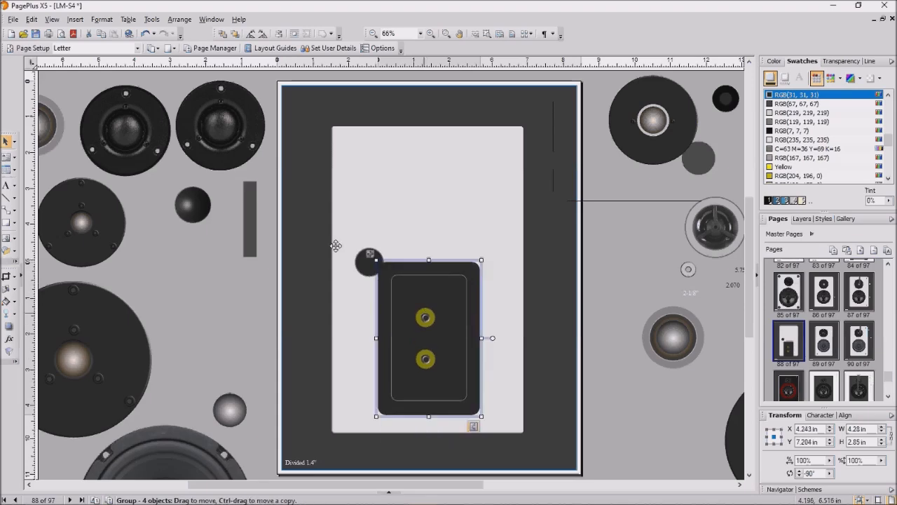
left_click(360, 260)
left_click_drag(360, 260, 414, 202)
left_click_drag(437, 281, 435, 264)
- Ungroup the plate group and shift the lower gold post down-left to X 3.649 in
left_click(424, 211)
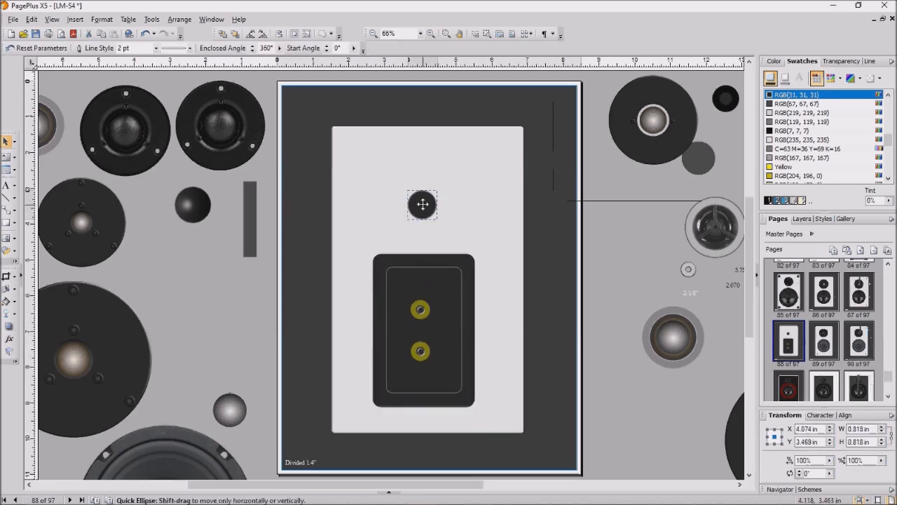
right_click(428, 286)
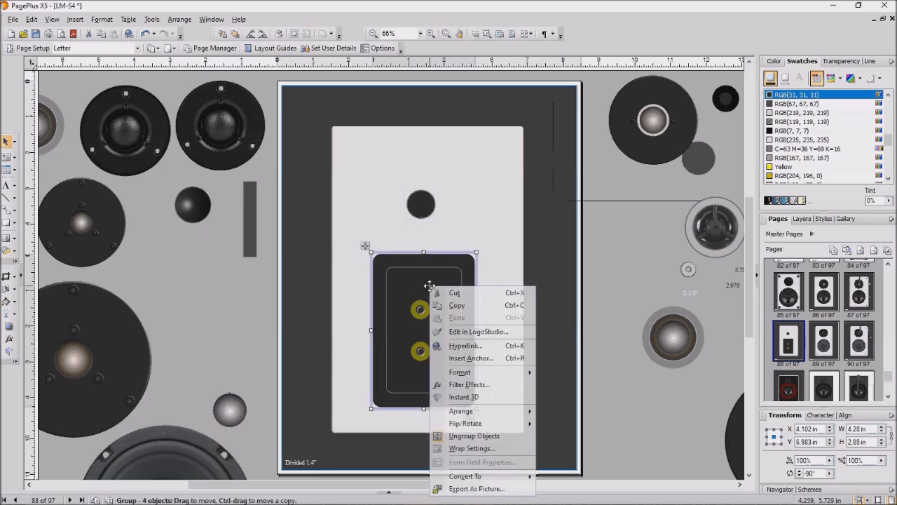
left_click(489, 435)
left_click(257, 309)
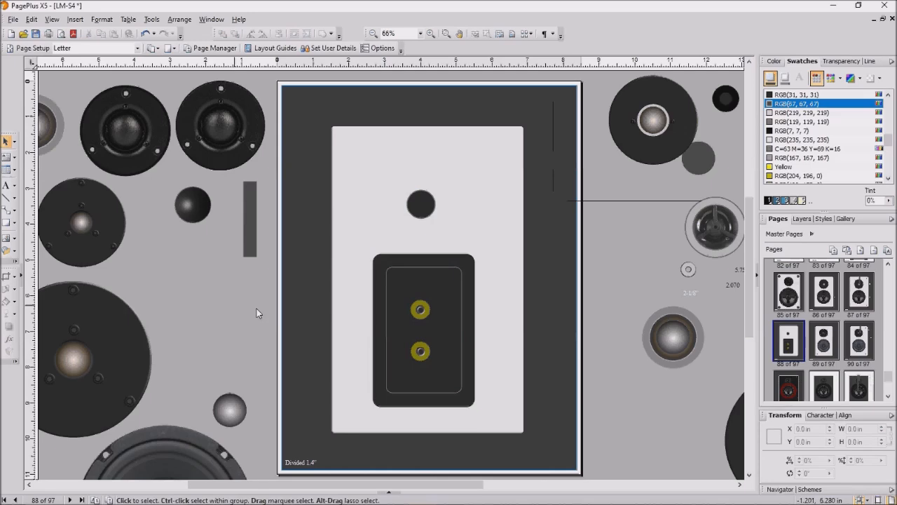
mouse_move(418, 356)
left_mouse_down()
mouse_move(407, 354)
mouse_move(408, 364)
left_mouse_up()
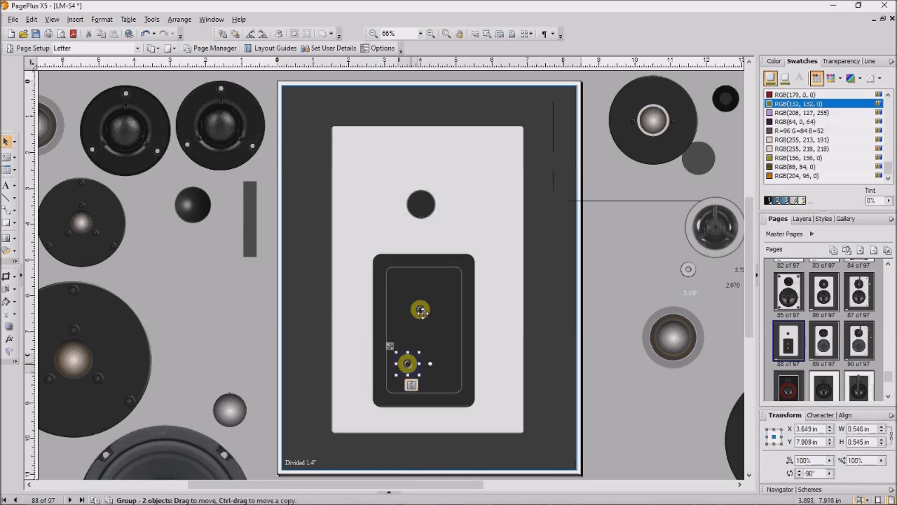
- Move the upper gold post beside the lower one, nudging it level to X 4.588 in, Y 7.913 in
left_click(420, 310)
left_click_drag(420, 308, 440, 360)
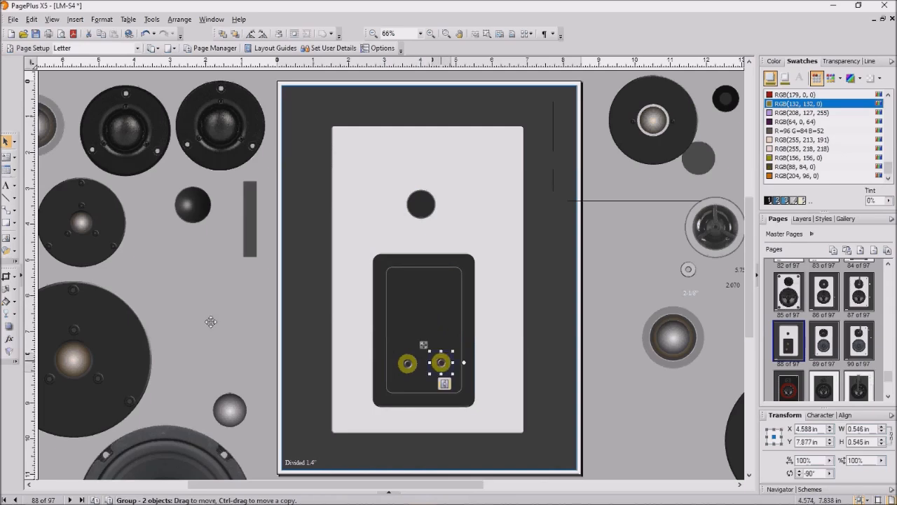
left_click(211, 321)
left_click(442, 359)
left_click_drag(443, 362, 444, 362)
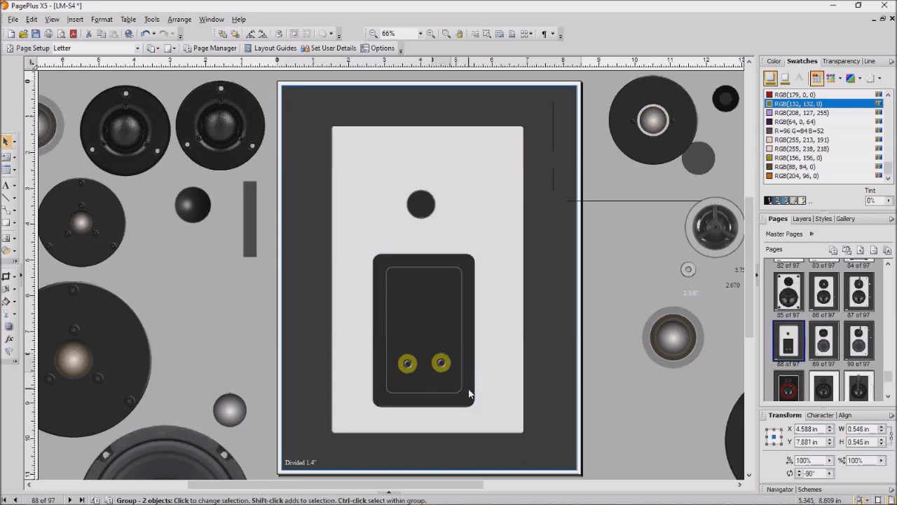
key("Down")
key("Down")
key("Down")
key("Down")
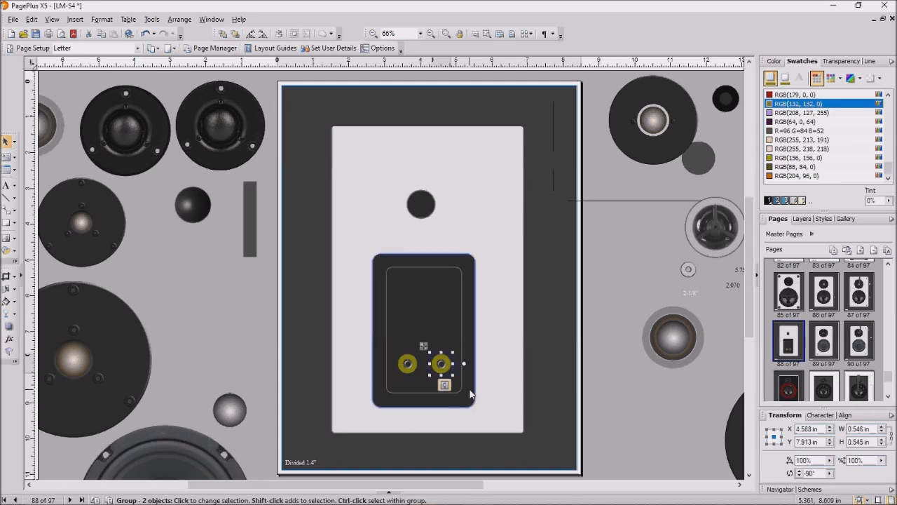
left_click(193, 325)
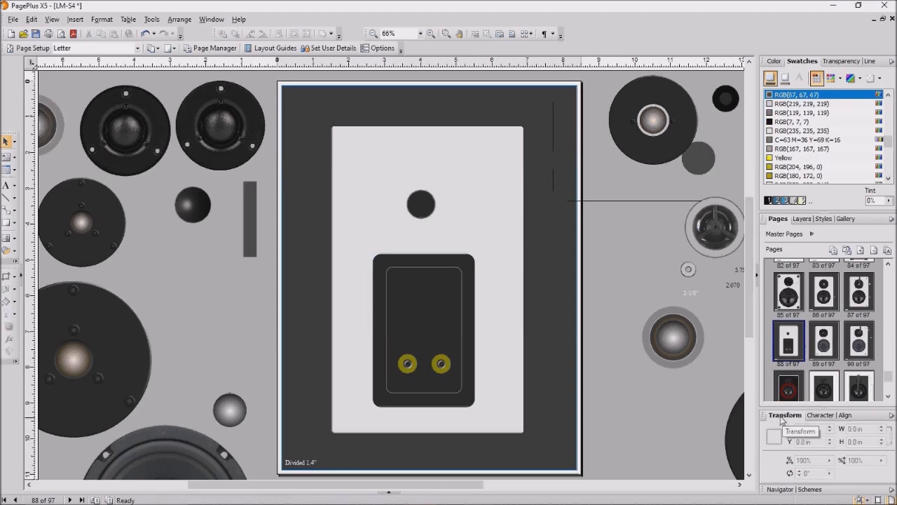
left_click(449, 383)
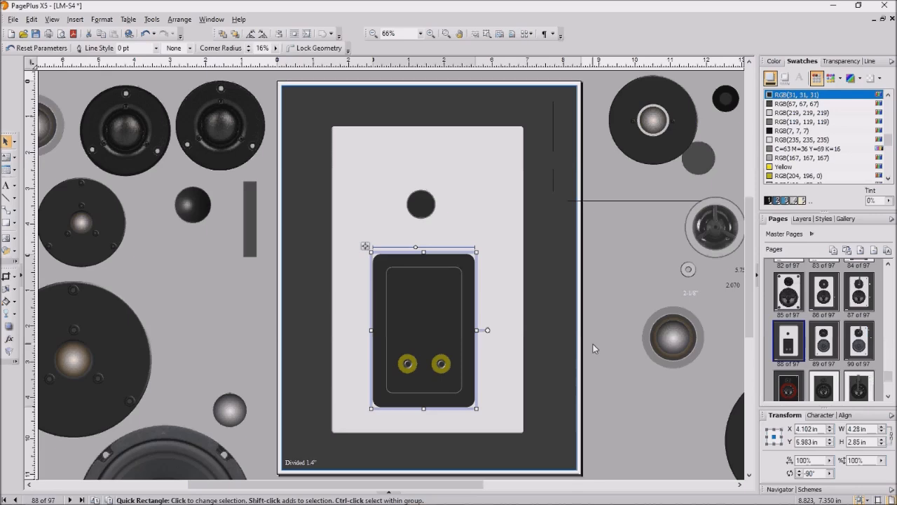
left_click(419, 34)
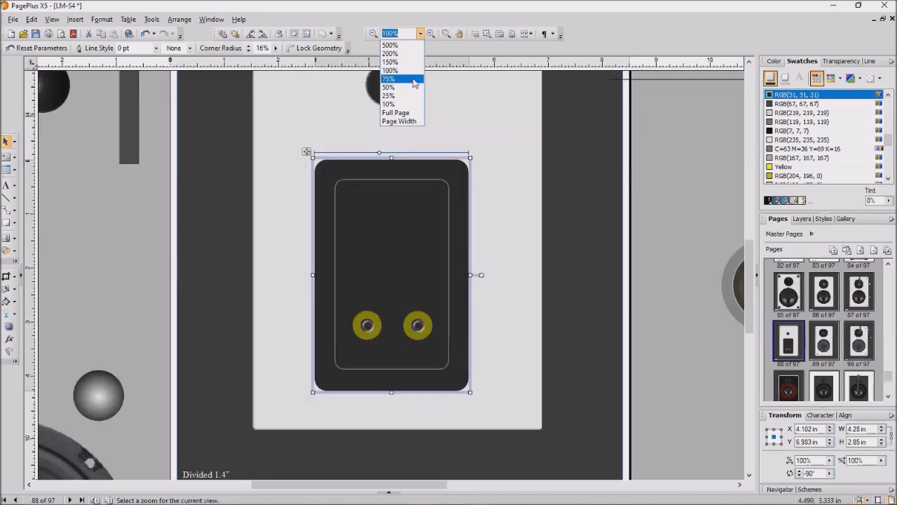
left_click(413, 80)
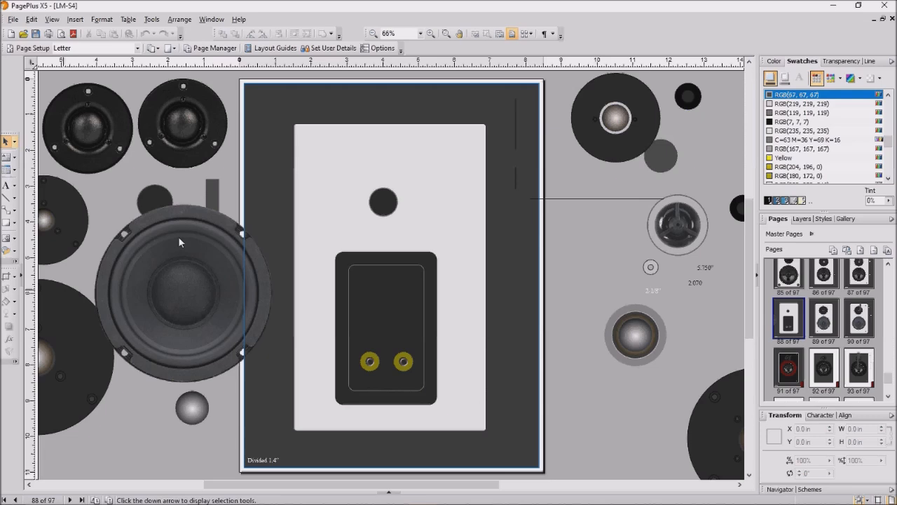
- Resize the woofer image to 4.0 × 4.0 in and park it on the left pasteboard at X -4.231 in
left_click(178, 236)
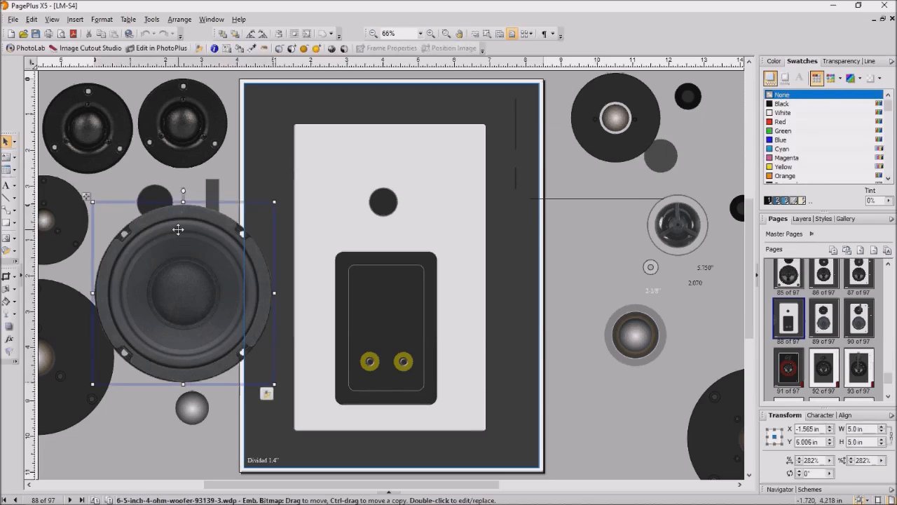
mouse_move(178, 229)
left_mouse_down()
mouse_move(142, 225)
mouse_move(166, 223)
left_mouse_up()
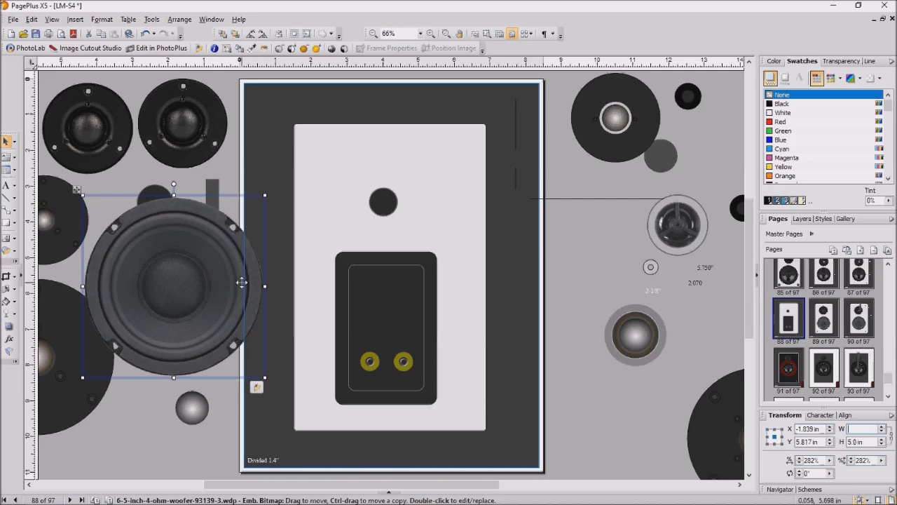
type("4")
key("BackSpace")
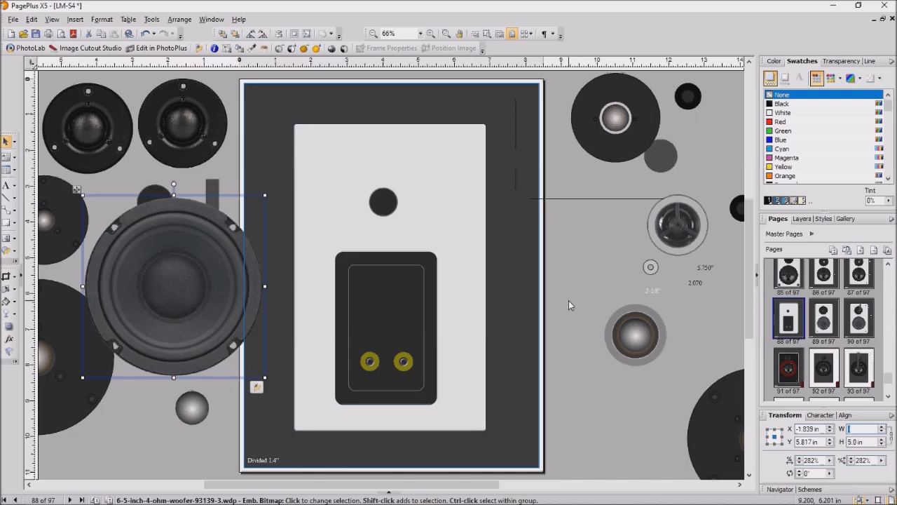
type("4")
left_click(860, 441)
type("4")
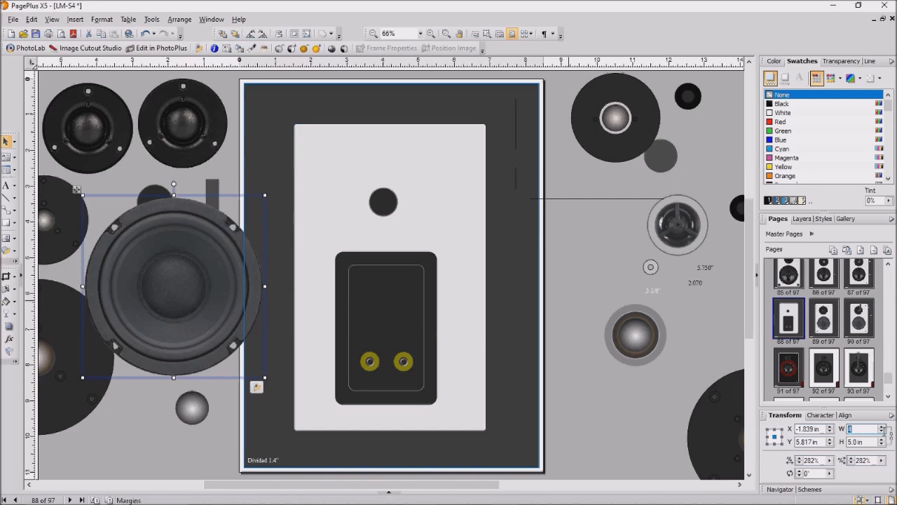
key("Return")
left_click(865, 441)
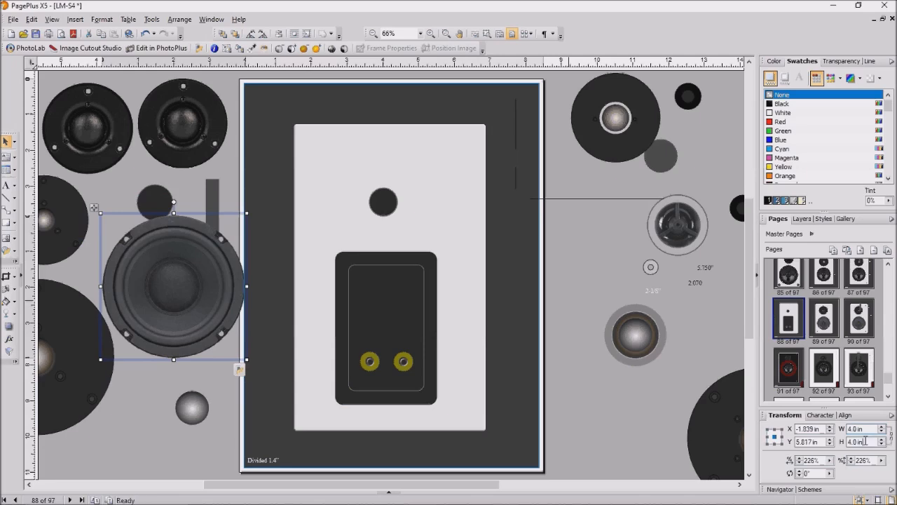
double_click(866, 441)
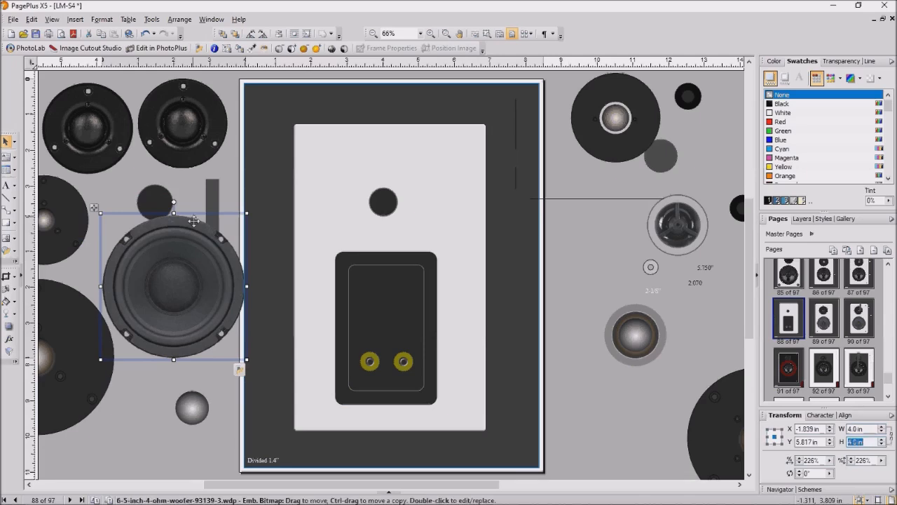
left_click_drag(194, 220, 109, 185)
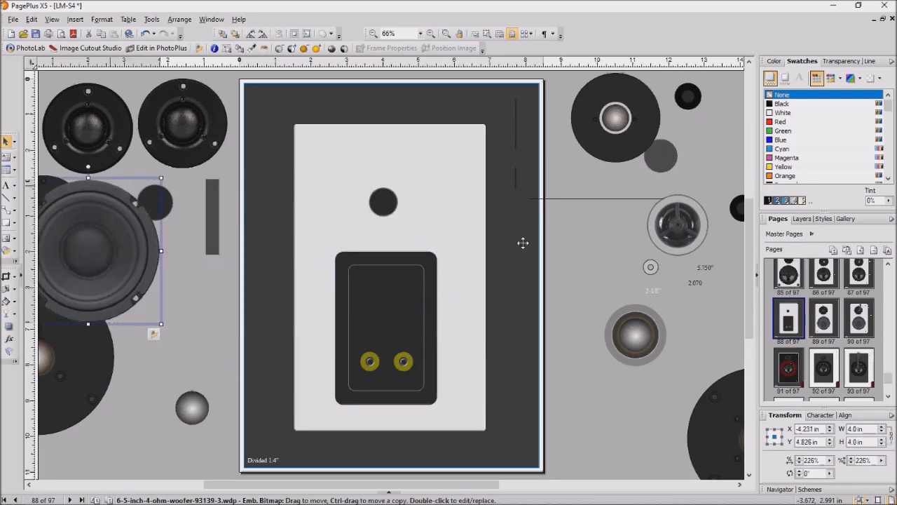
- Marquee-select the terminal plate and posts and group them into one 2.85 × 4.28 in group
left_click(413, 291)
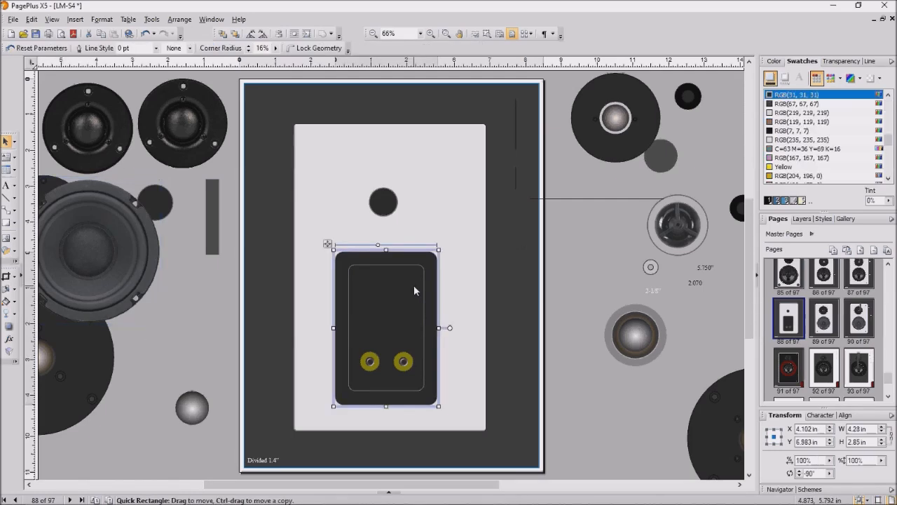
left_click_drag(230, 229, 470, 419)
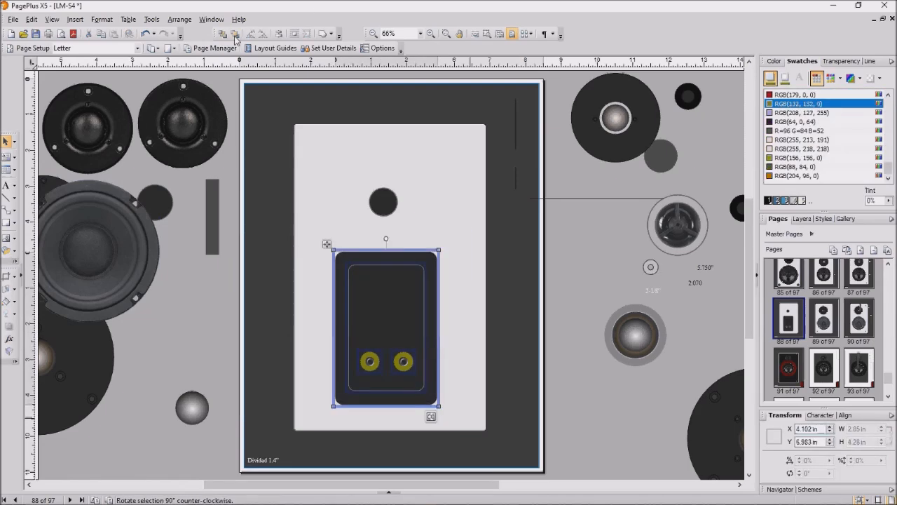
right_click(402, 336)
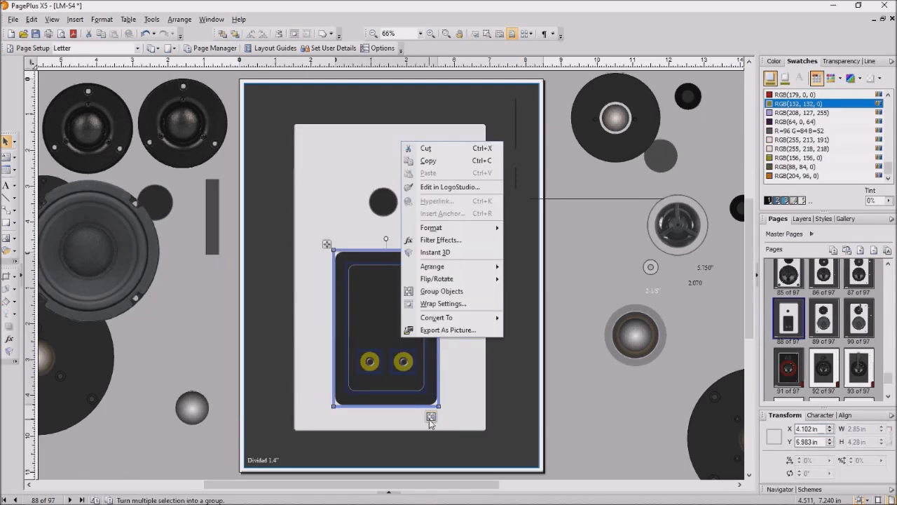
left_click(431, 419)
left_click(431, 418)
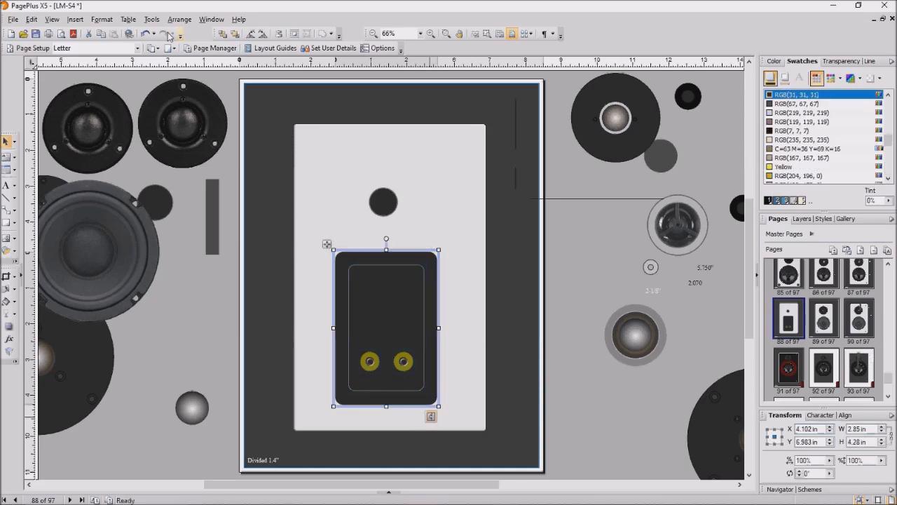
left_click(144, 35)
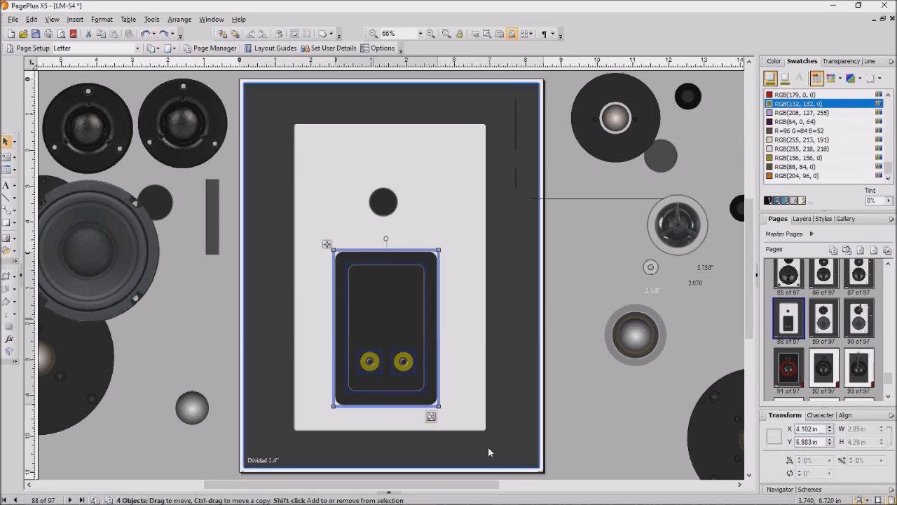
left_click(431, 417)
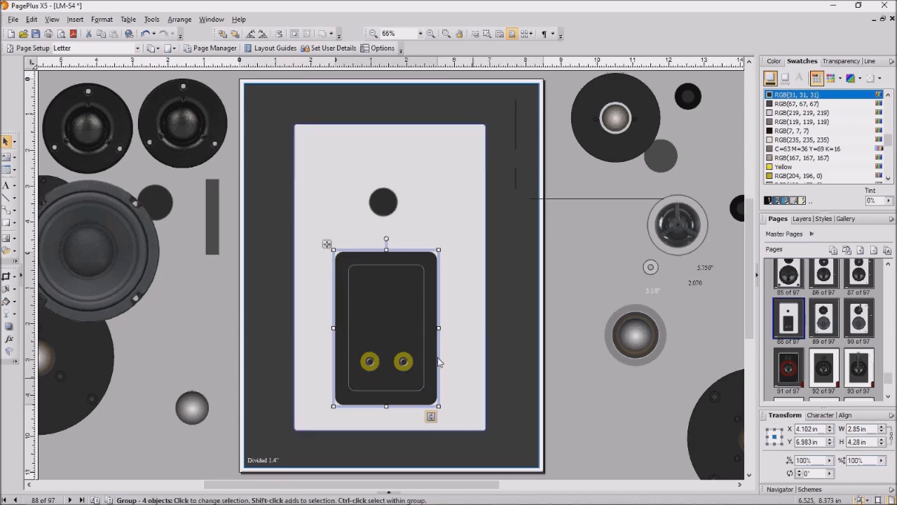
- Rotate the plate group to -90.12° and move it low on the baffle at X 4.149 in, Y 7.613 in
left_click_drag(406, 349, 391, 347)
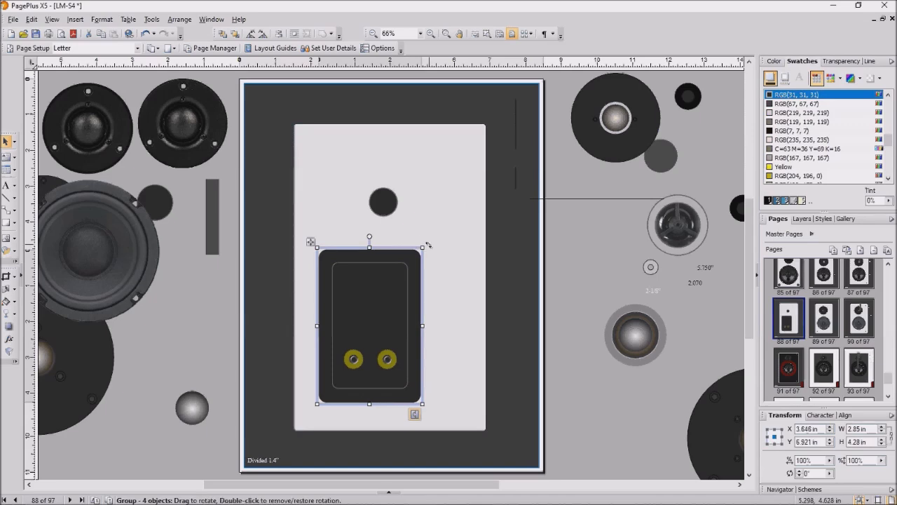
left_click_drag(429, 244, 471, 400)
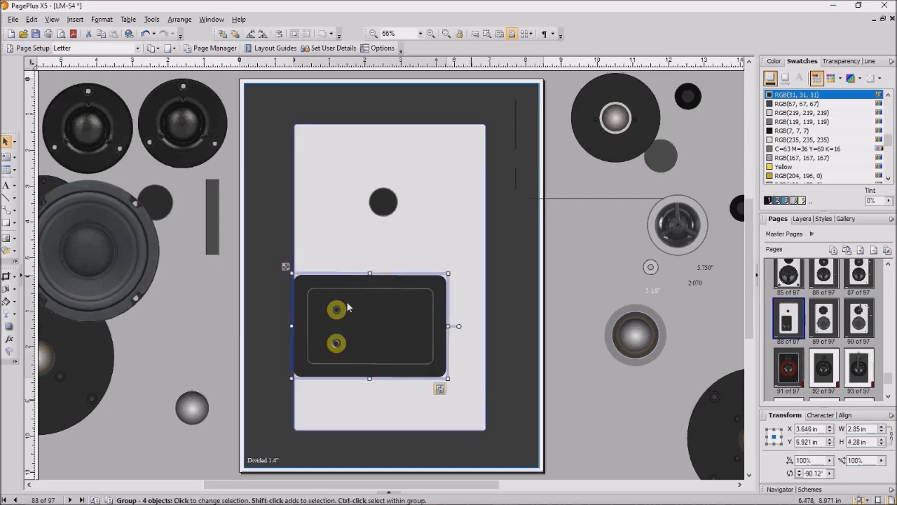
left_click_drag(360, 309, 378, 333)
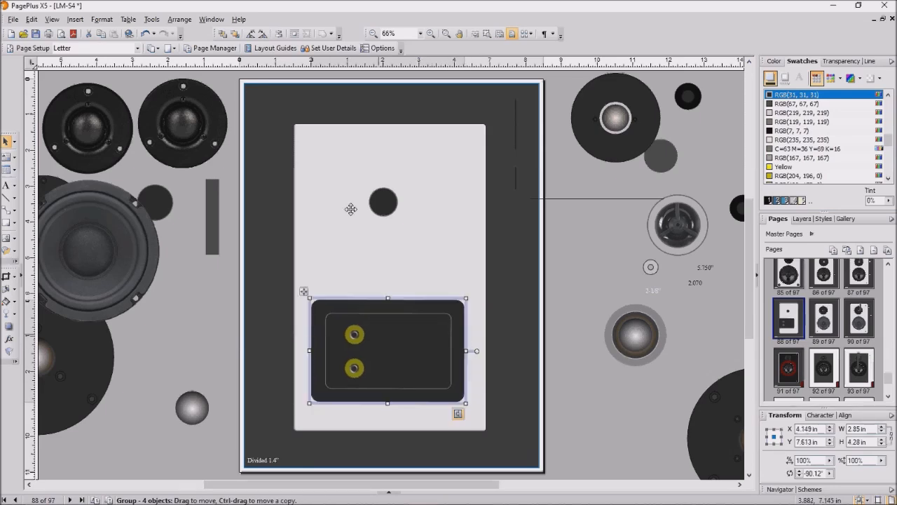
left_click(378, 204)
- Delete the small black circle and move the 4.0 in woofer onto the baffle above the terminal plate
left_click_drag(382, 200, 443, 222)
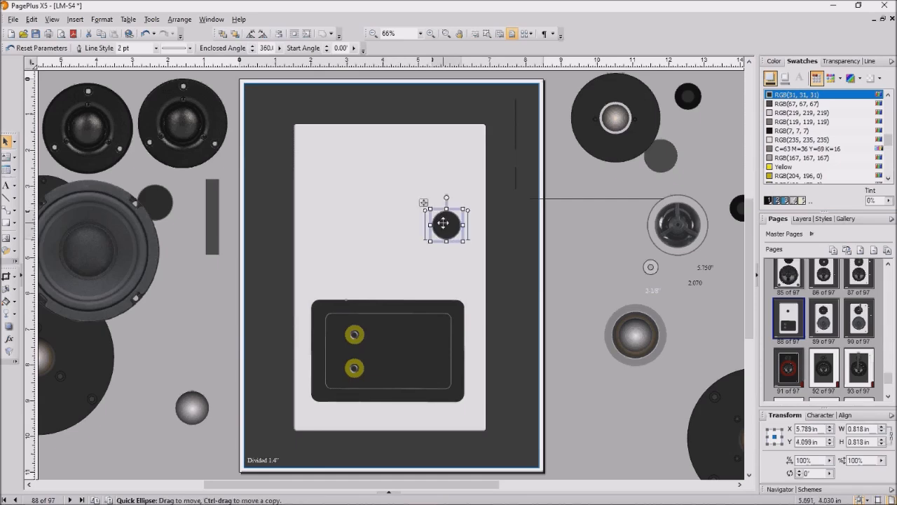
key("Delete")
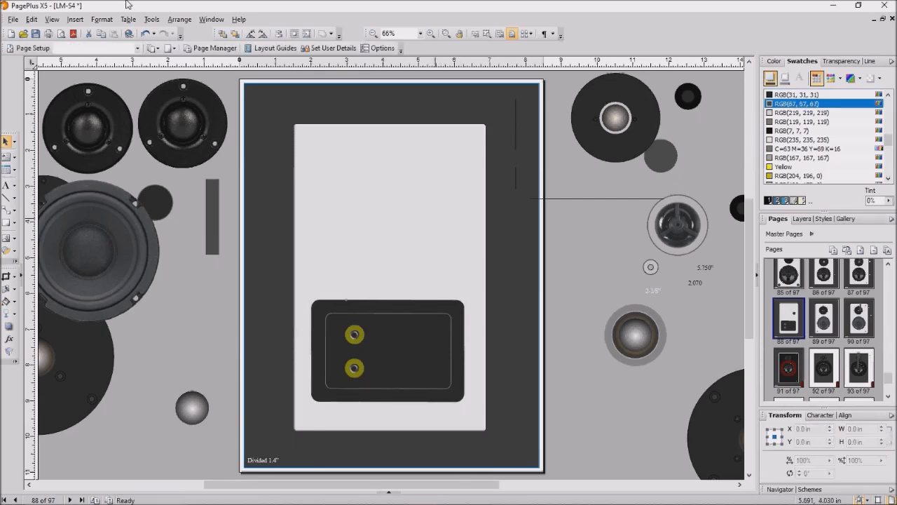
left_click(87, 217)
left_click_drag(313, 208, 385, 171)
left_click(208, 317)
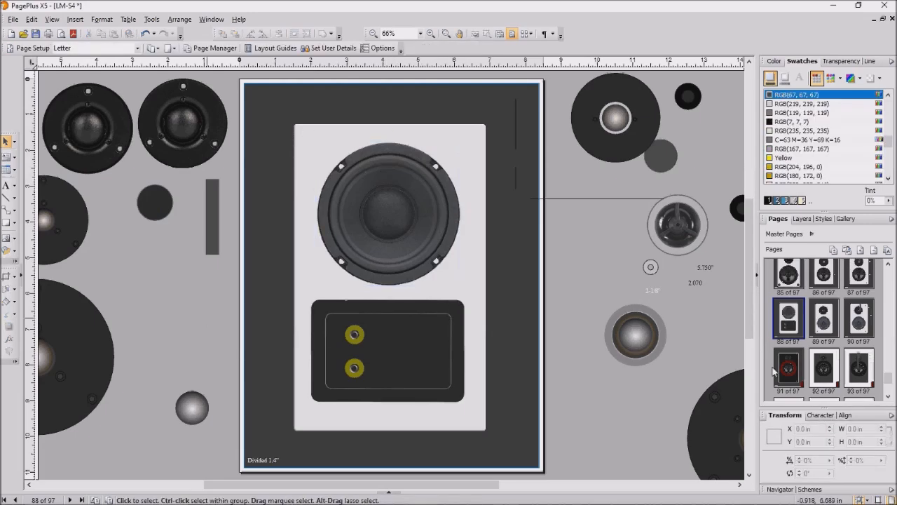
left_click(471, 234)
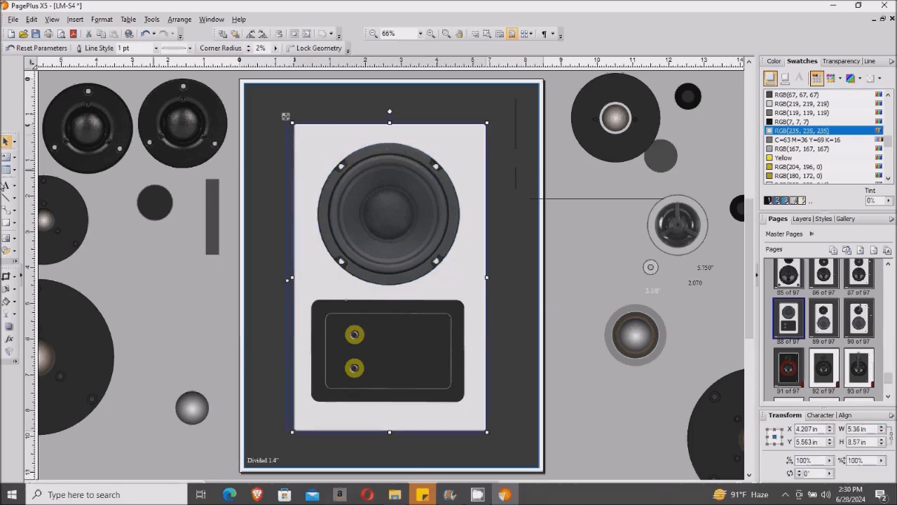
left_click(5, 199)
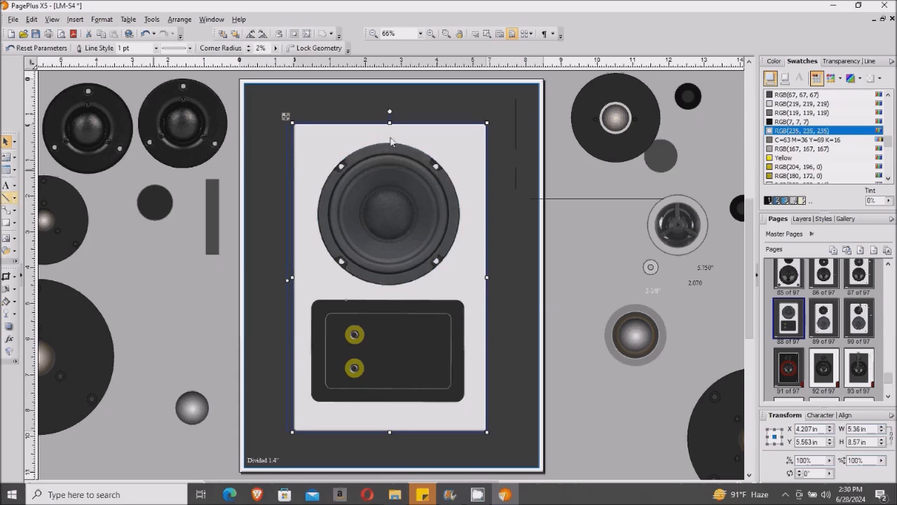
left_click(7, 222)
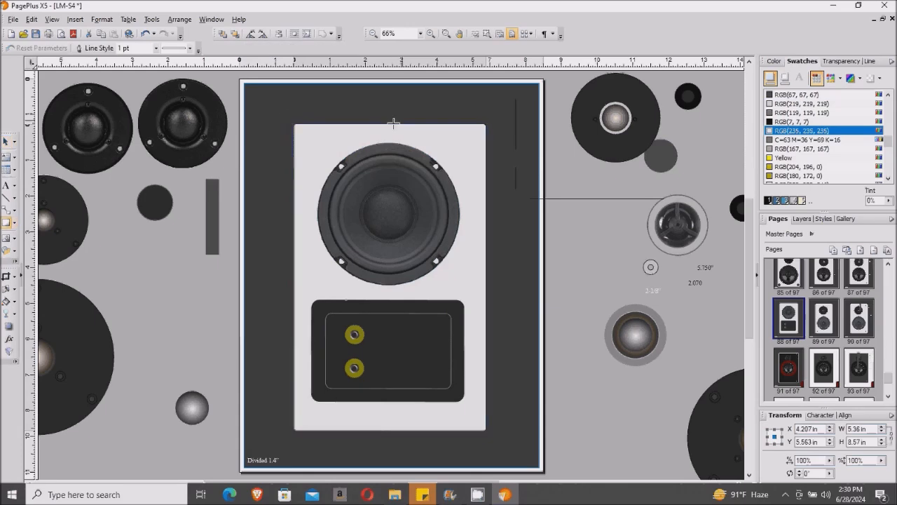
mouse_move(390, 123)
left_mouse_down()
mouse_move(409, 213)
mouse_move(401, 212)
left_mouse_up()
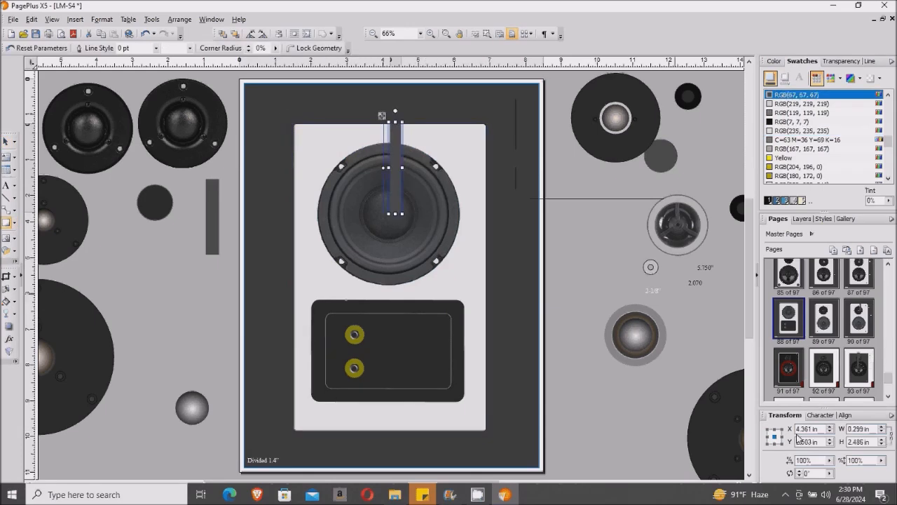
key("Escape")
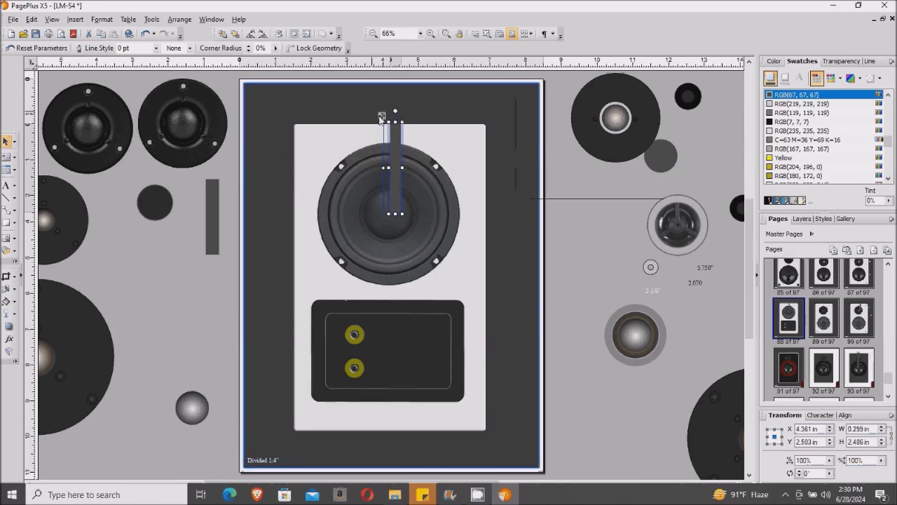
left_click_drag(382, 115, 370, 104)
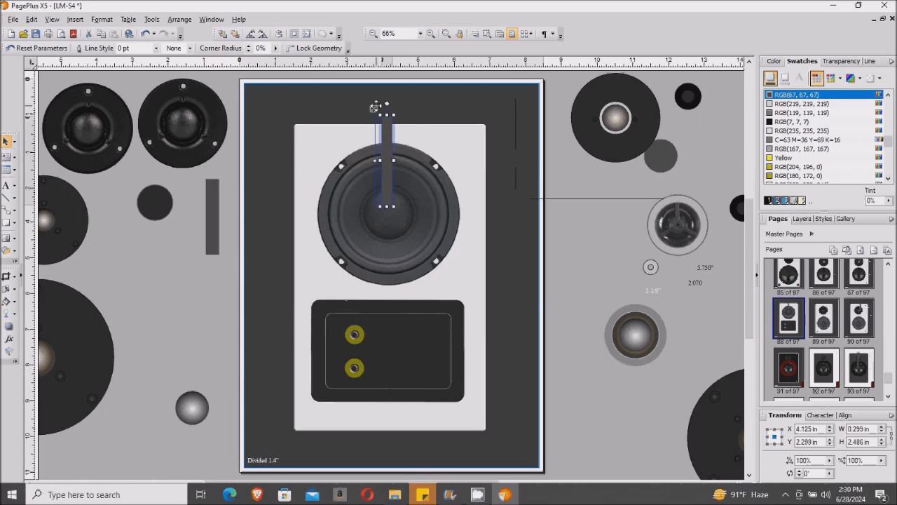
key("Delete")
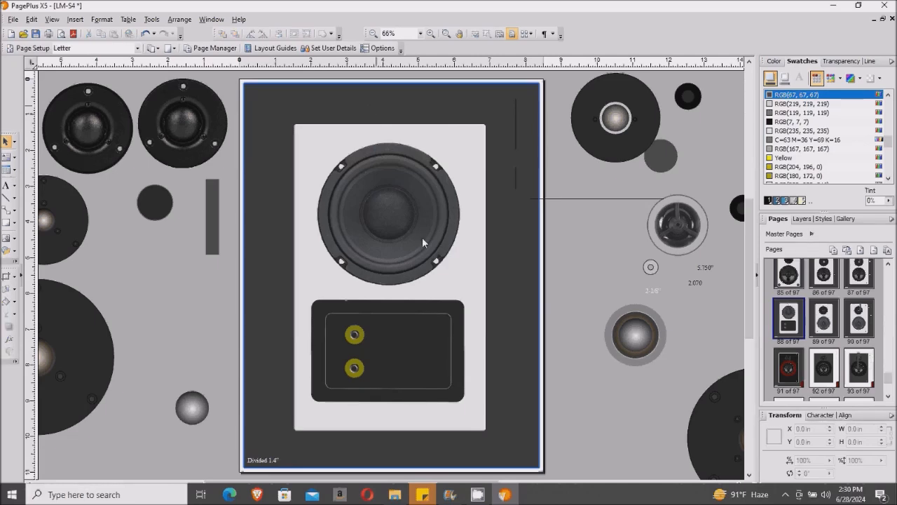